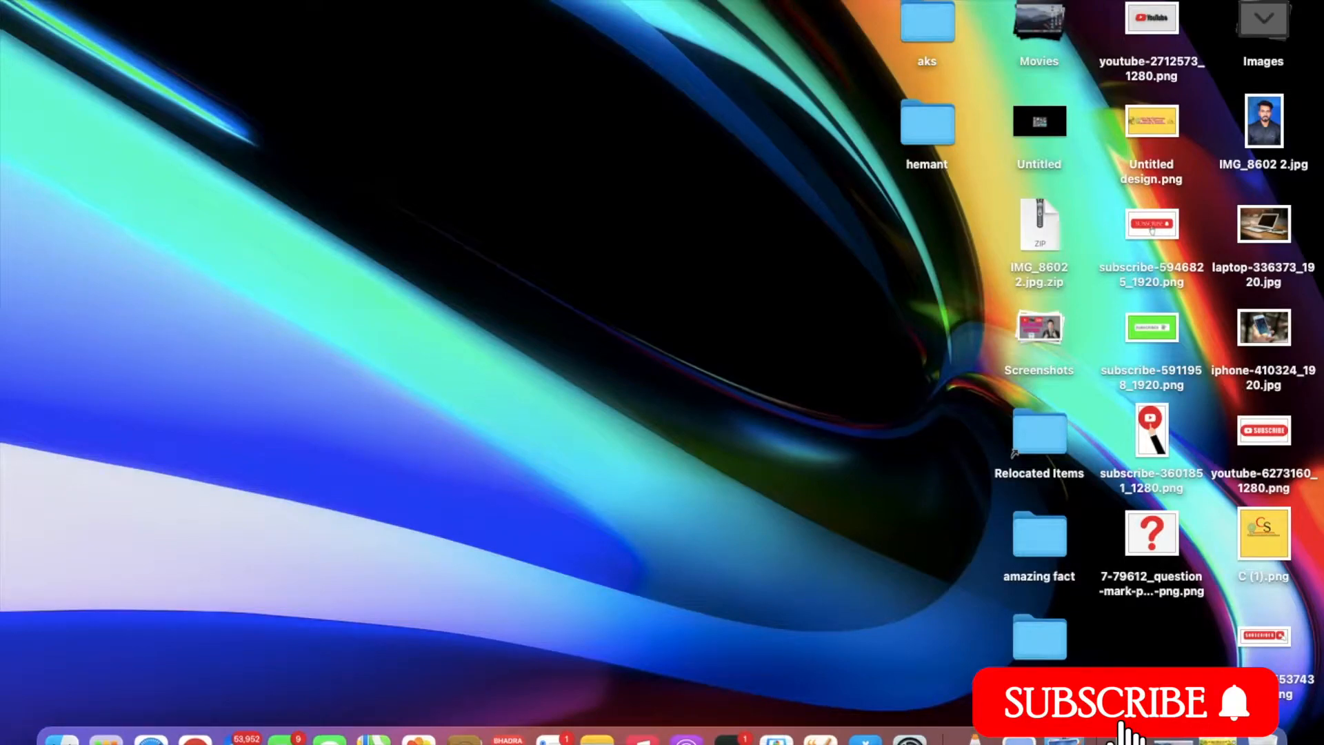
# Bring back the minimized browser with the Bihar RTPS portal and maximize it to full screen.
pyautogui.click(1217, 741)
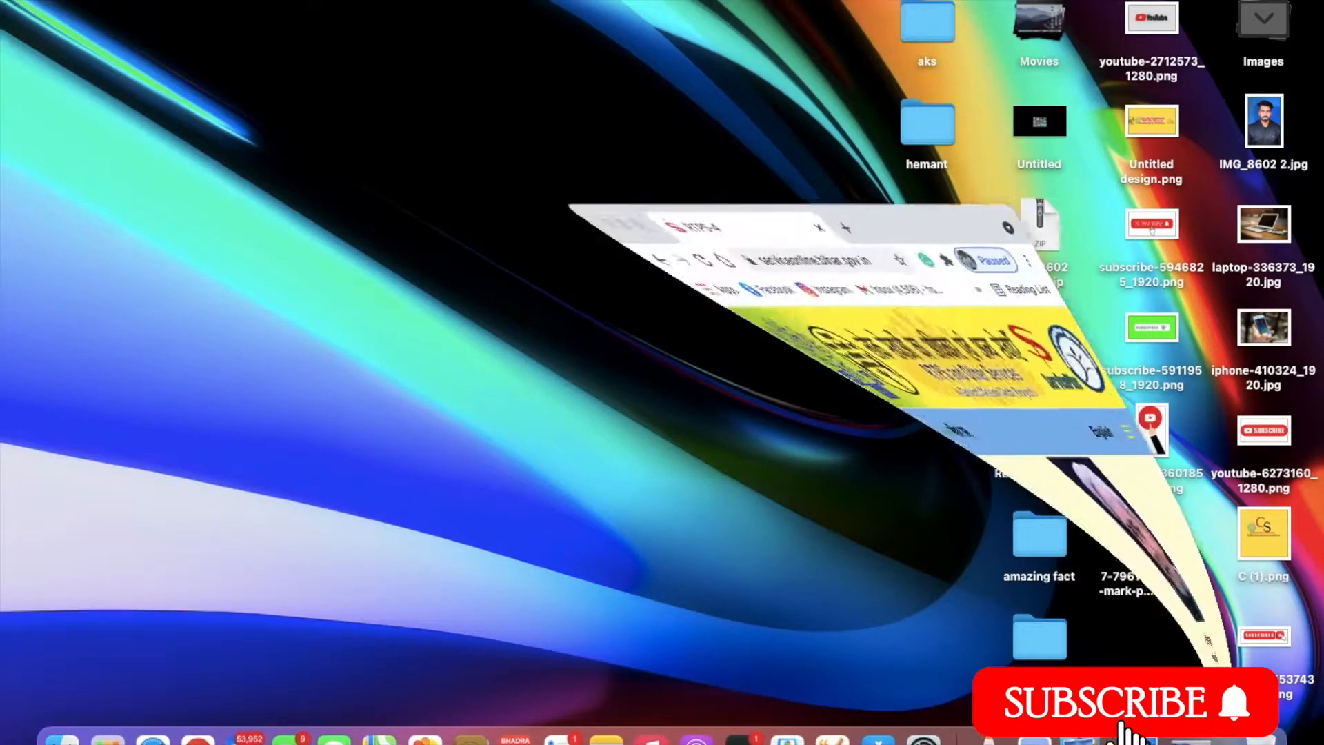
pyautogui.click(457, 5)
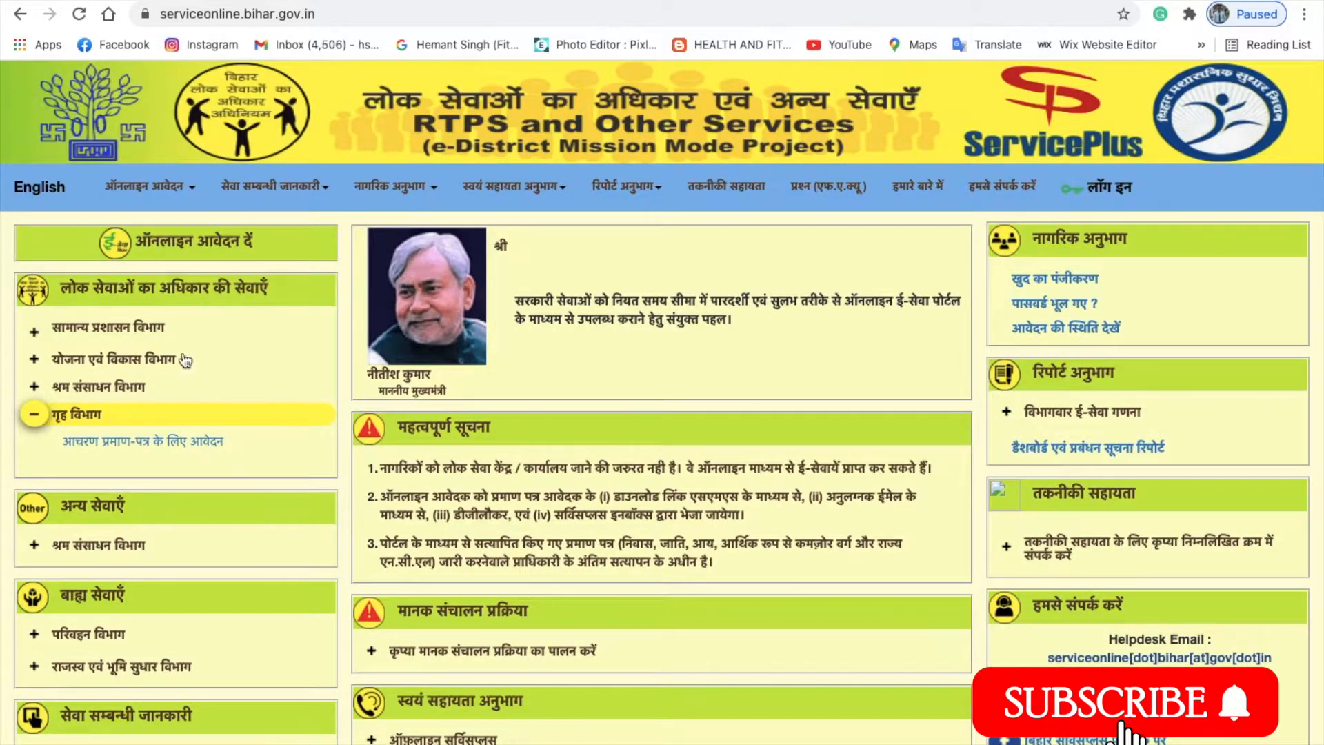
# Under गृह विभाग, open the आचरण प्रमाण-पत्र के लिए आवेदन character certificate form.
pyautogui.click(94, 413)
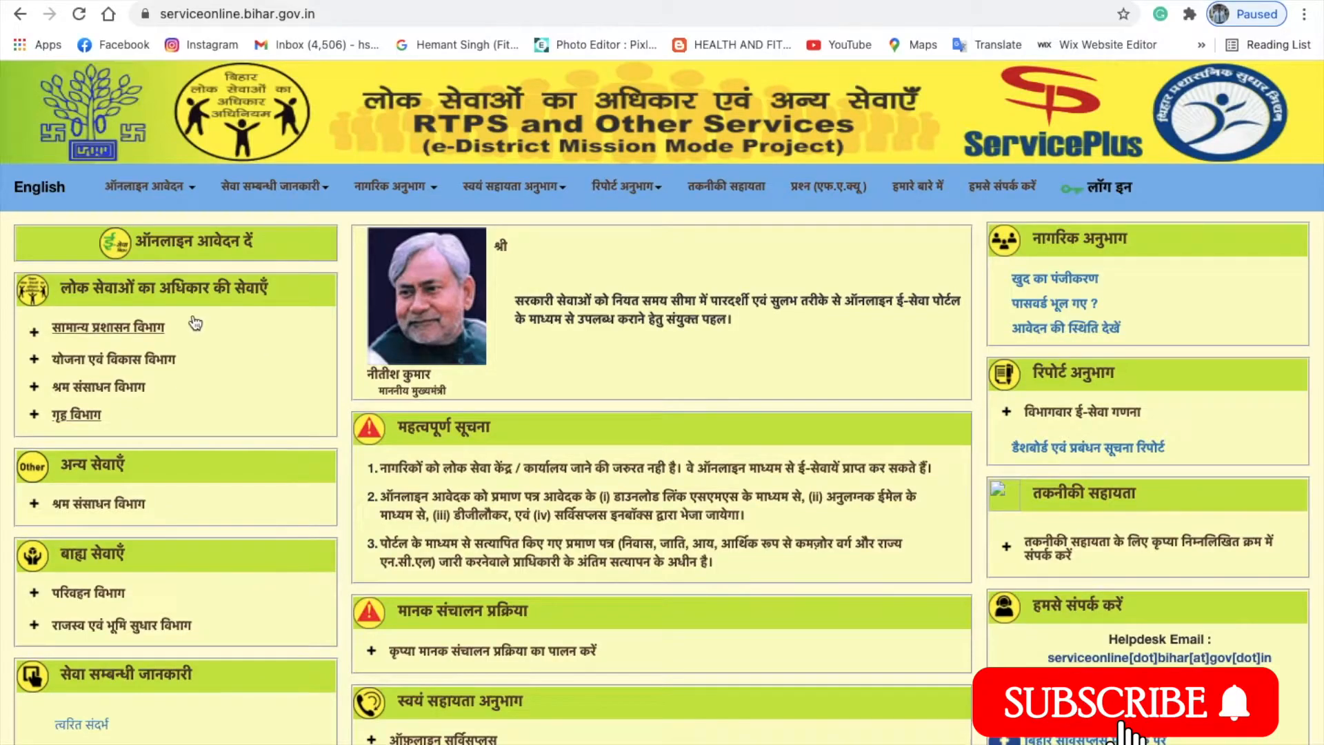
pyautogui.click(88, 417)
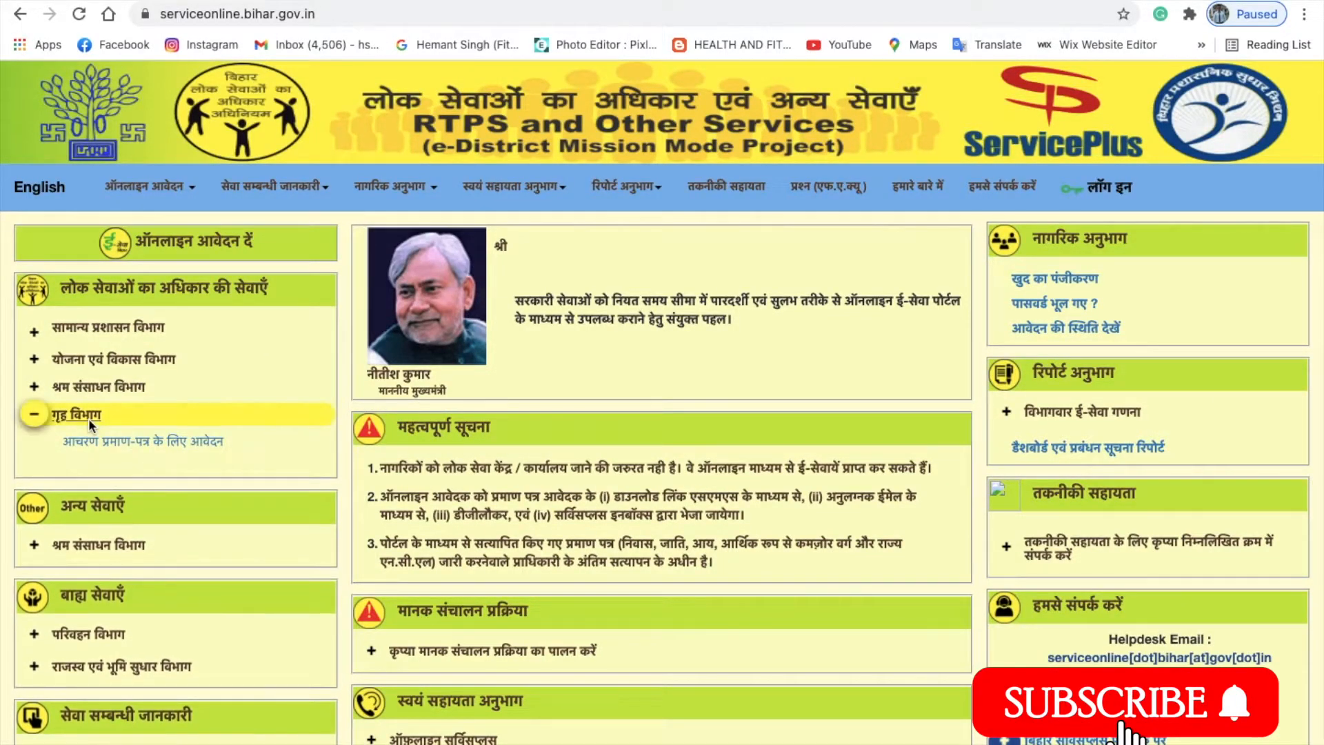
pyautogui.click(212, 443)
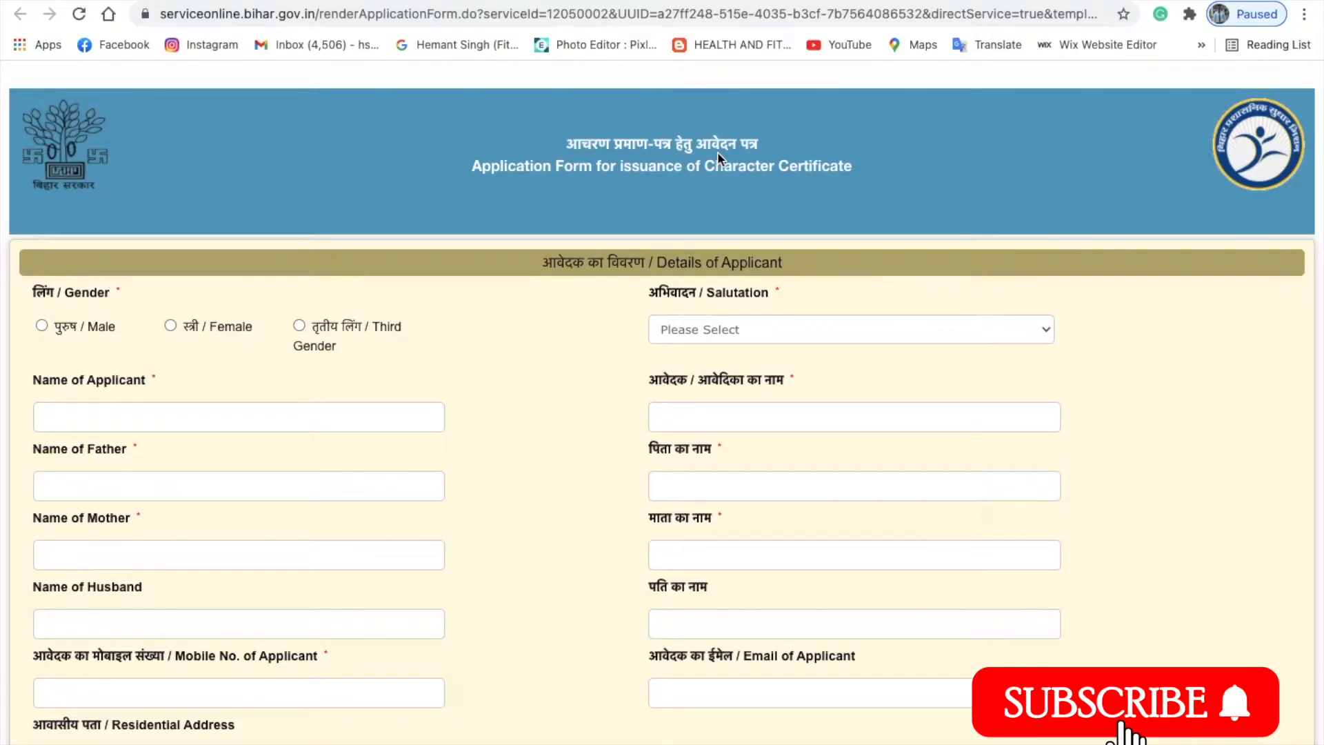
# Set the applicant's gender to Male and keep कोई अभिवादन नहीं as the salutation.
pyautogui.click(42, 326)
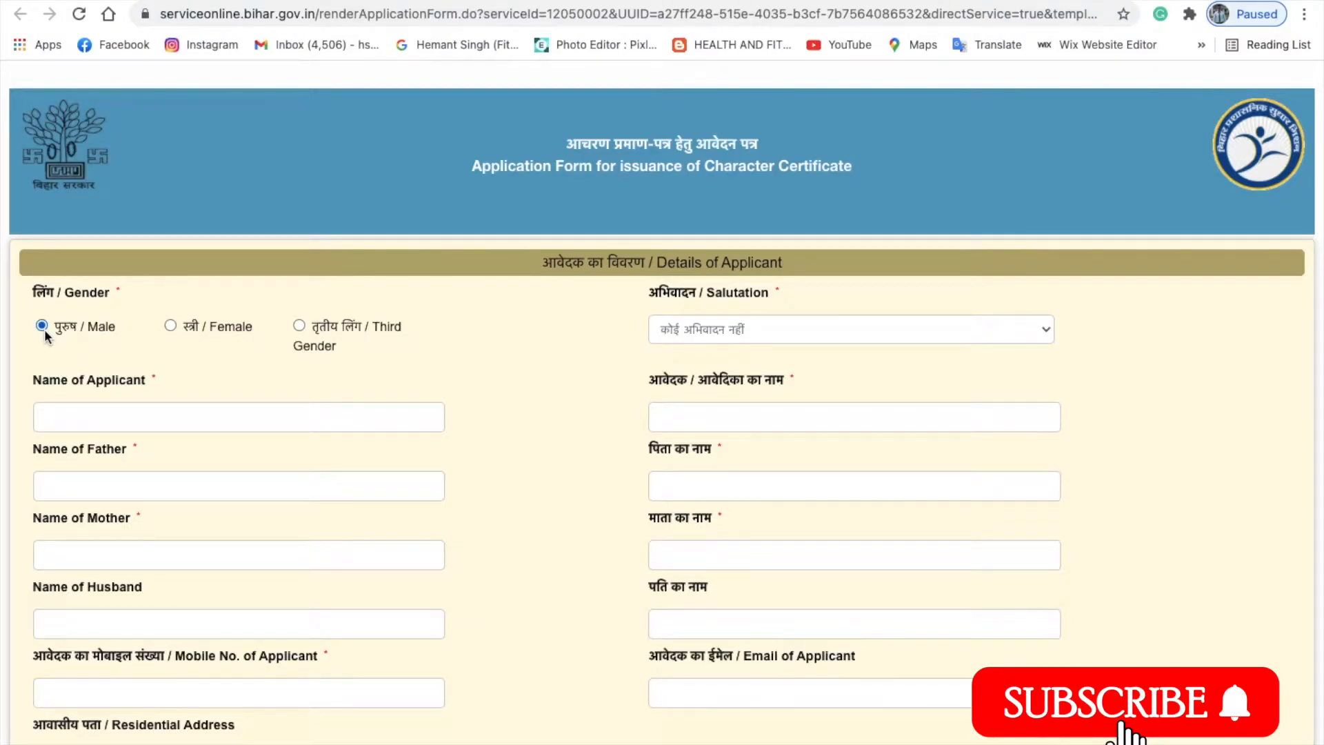
pyautogui.click(772, 332)
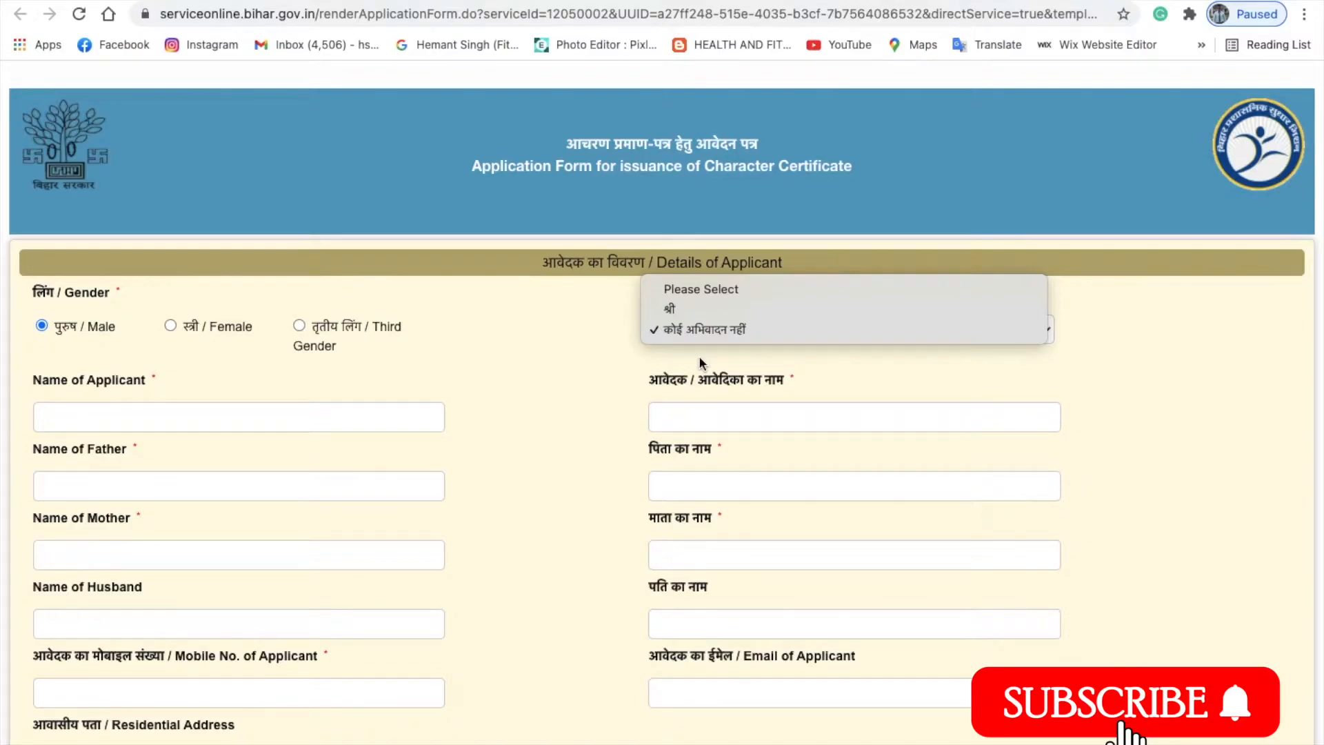
pyautogui.click(626, 351)
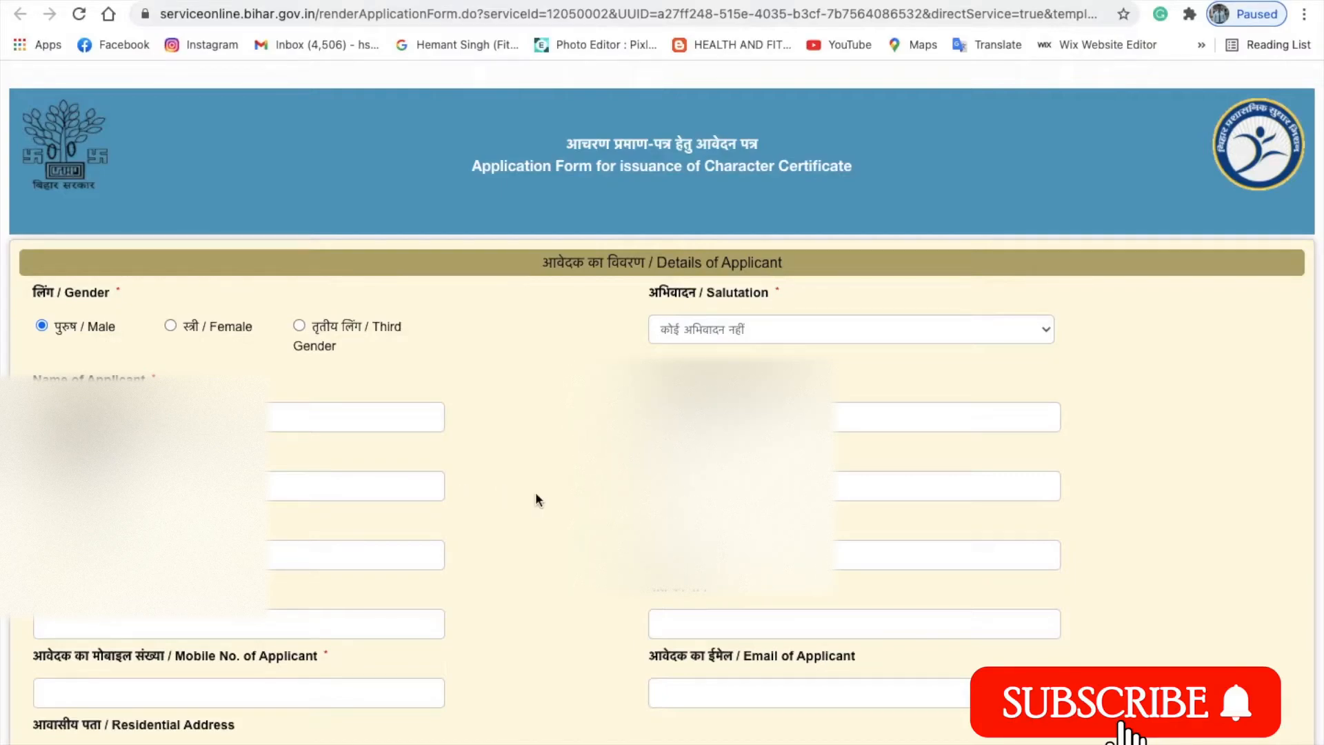
pyautogui.scroll(-2, 527, 490)
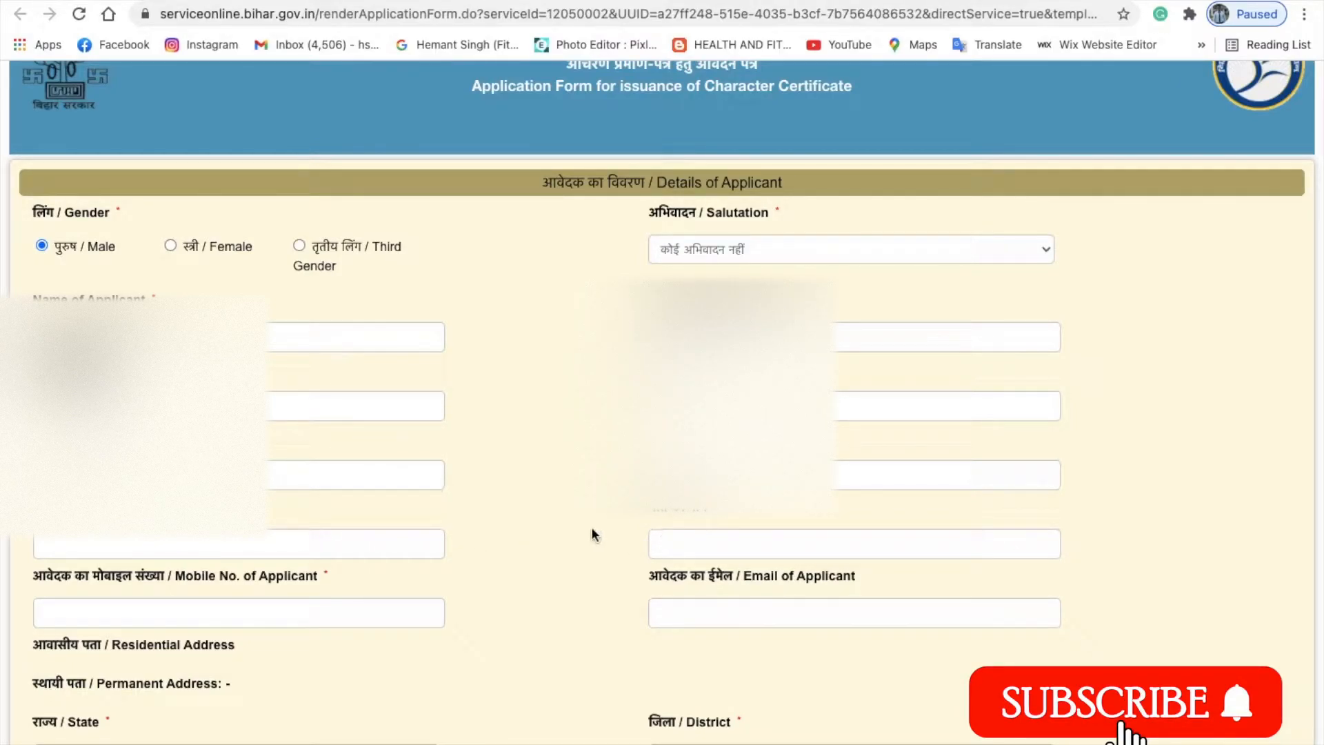
pyautogui.scroll(-2, 591, 533)
pyautogui.scroll(-2, 592, 535)
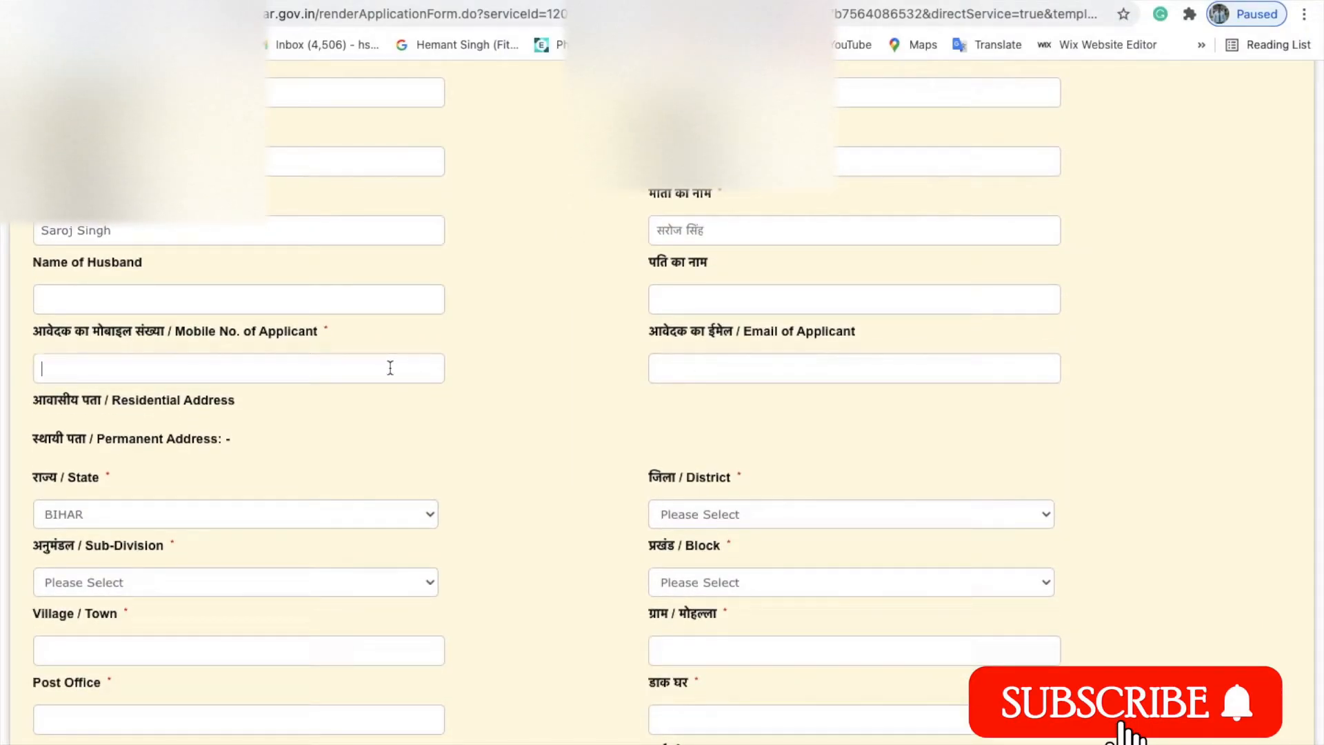
# Fill in the applicant's mobile number and e-mail address on the form.
pyautogui.write('883')
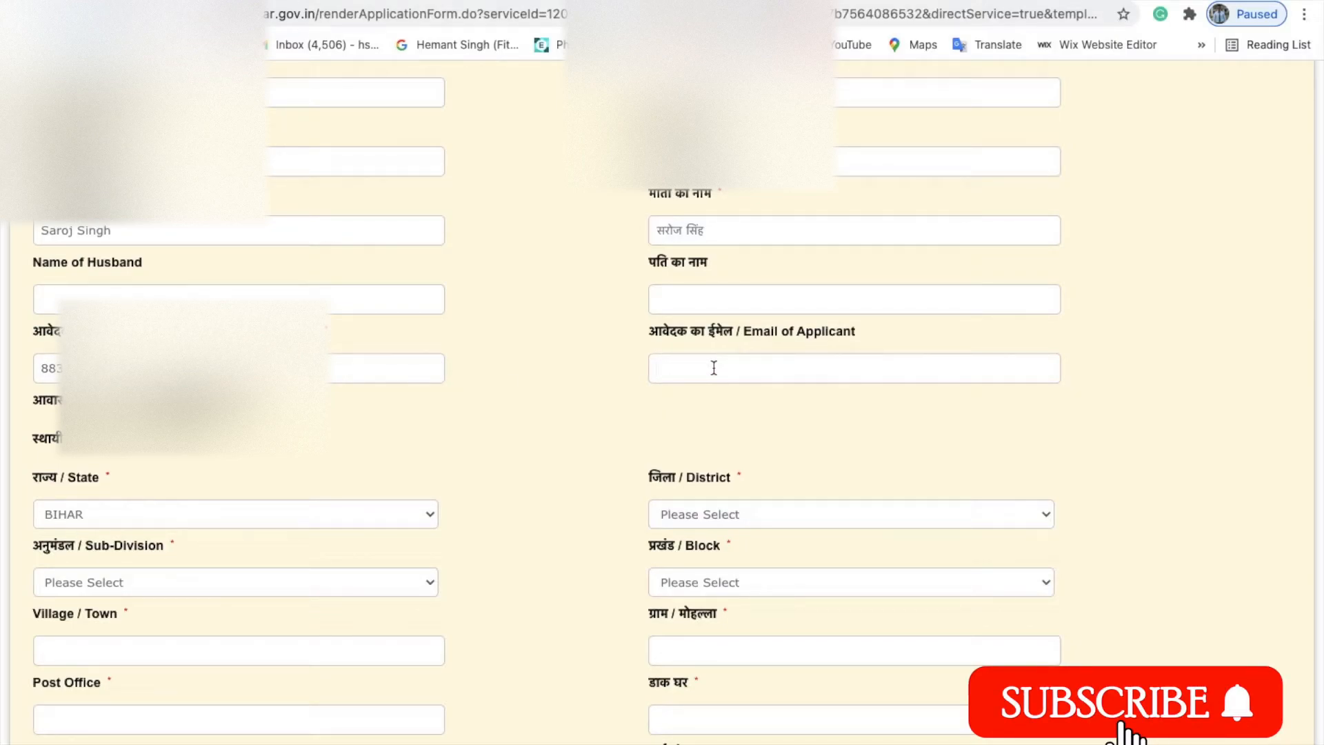
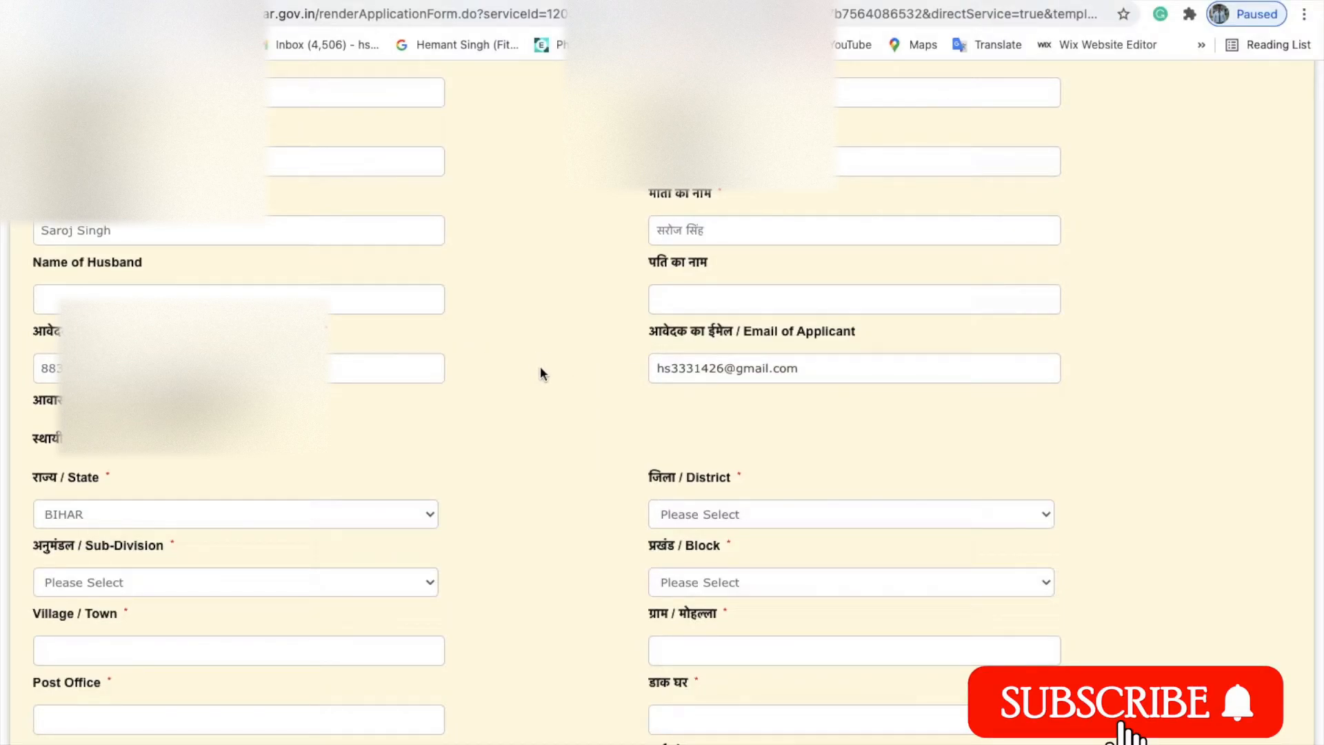
pyautogui.scroll(-3, 563, 390)
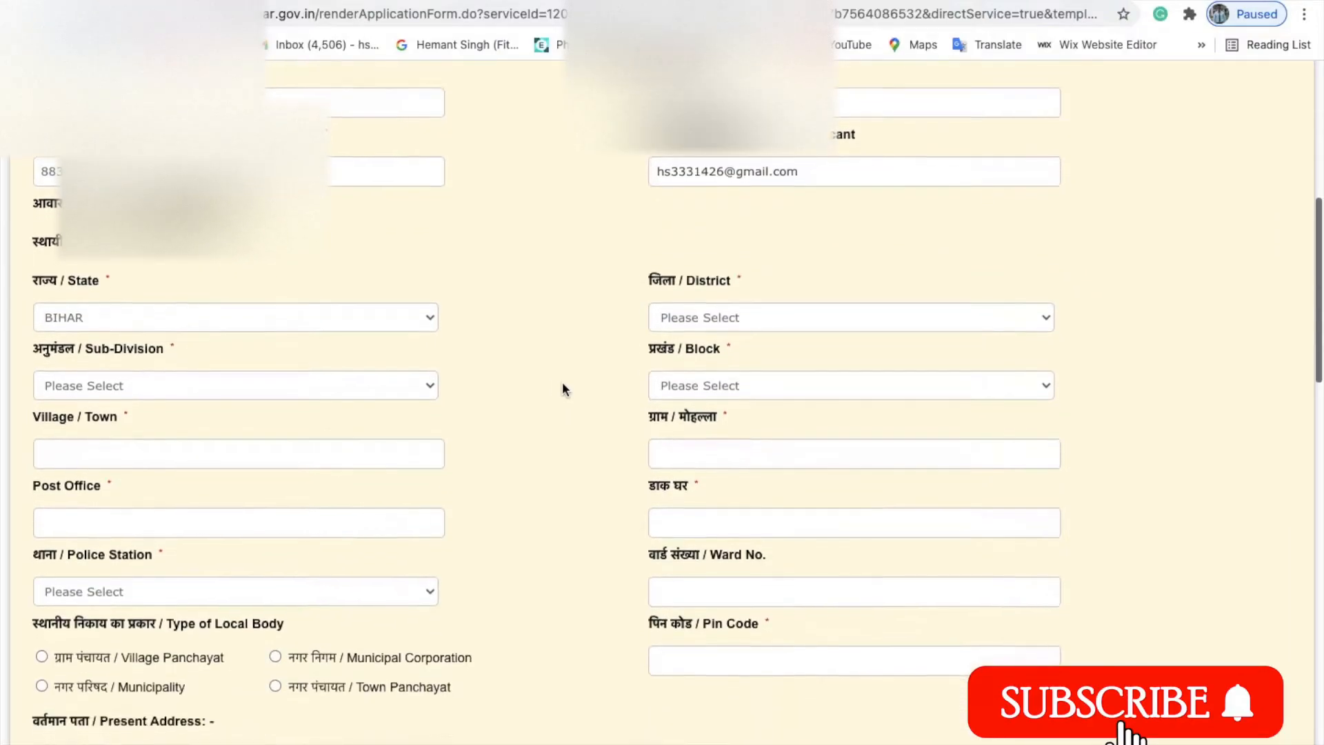
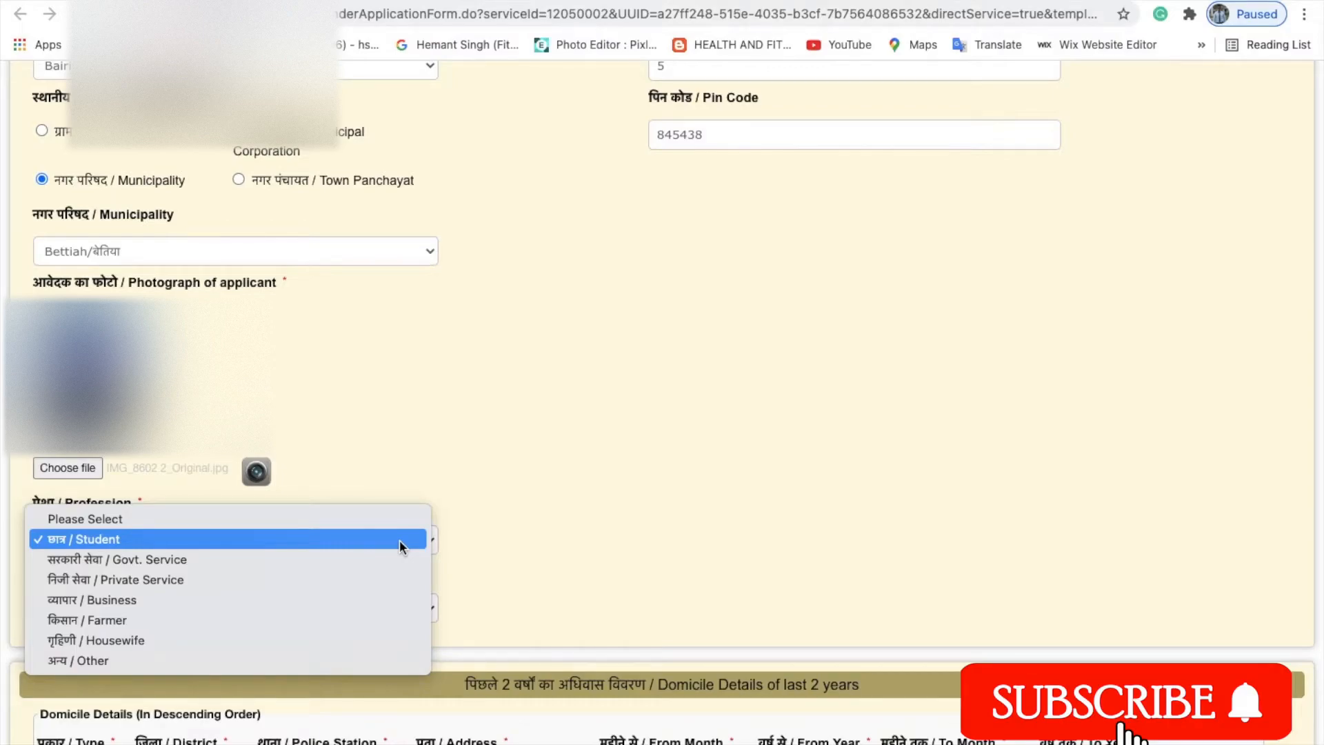
# Choose छात्र (Student) as the applicant's profession.
pyautogui.click(399, 540)
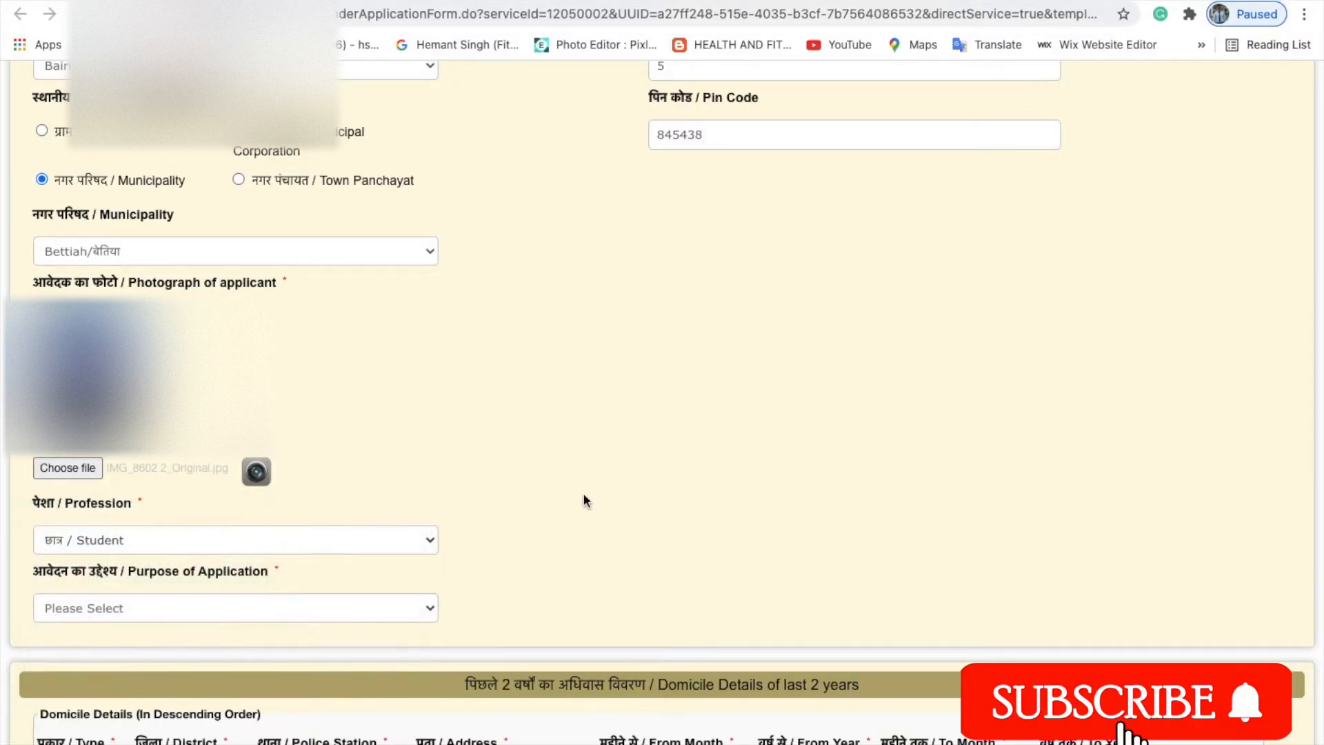
pyautogui.scroll(-1, 582, 492)
pyautogui.scroll(-3, 582, 500)
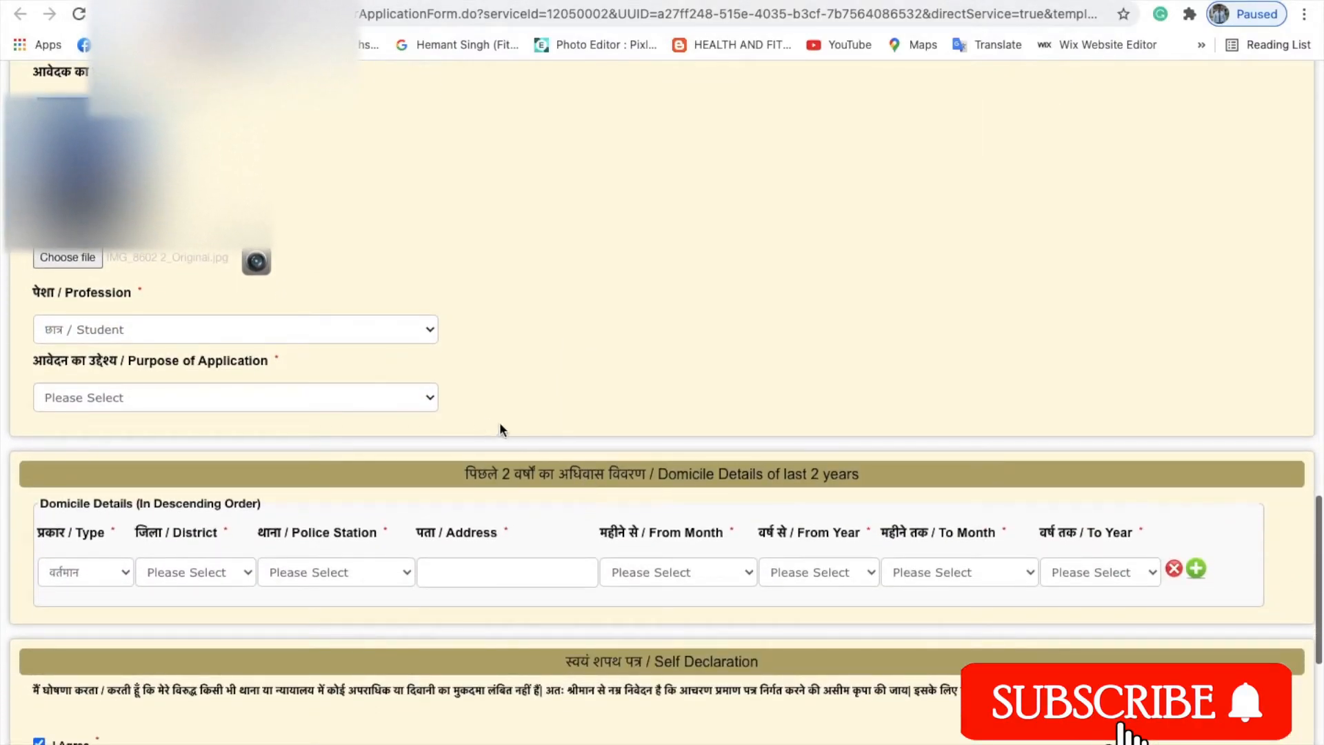
# Select पासपोर्ट हेतु आवेदन in the Purpose of Application dropdown.
pyautogui.click(427, 401)
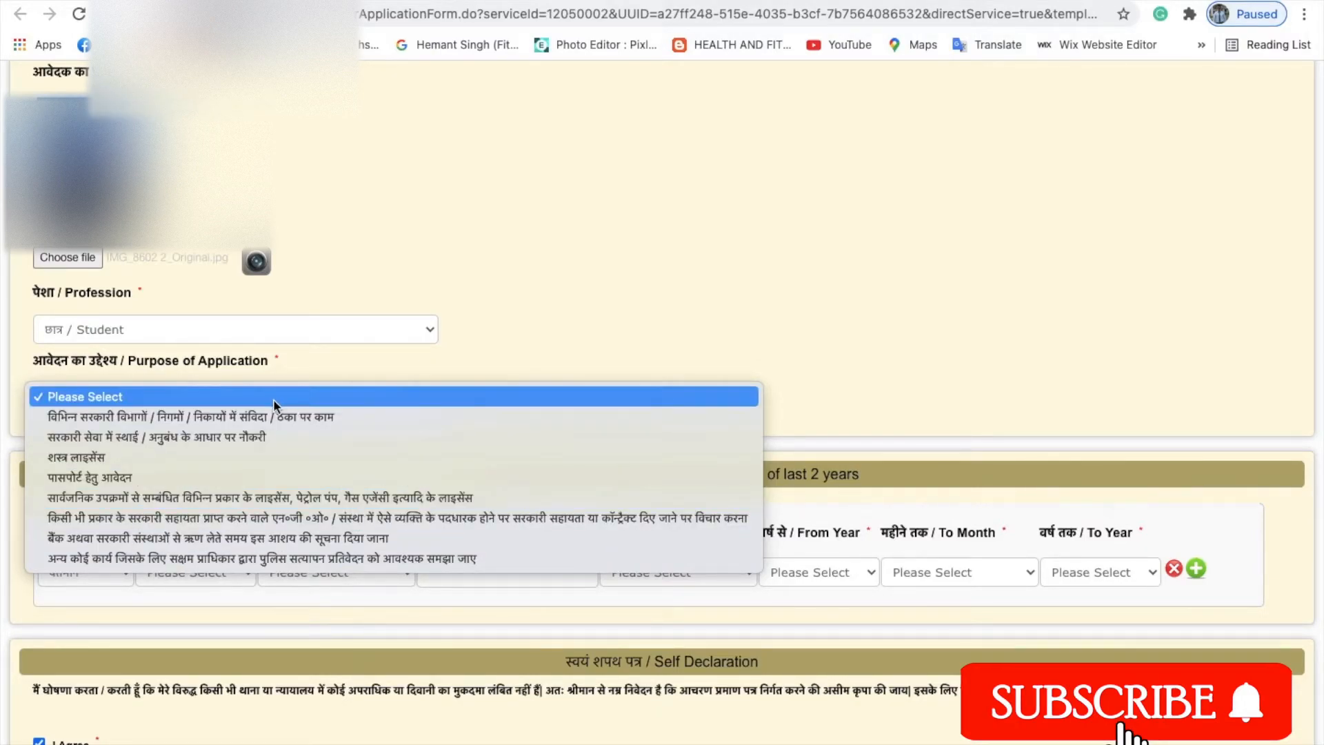
pyautogui.click(158, 480)
pyautogui.scroll(-2, 600, 343)
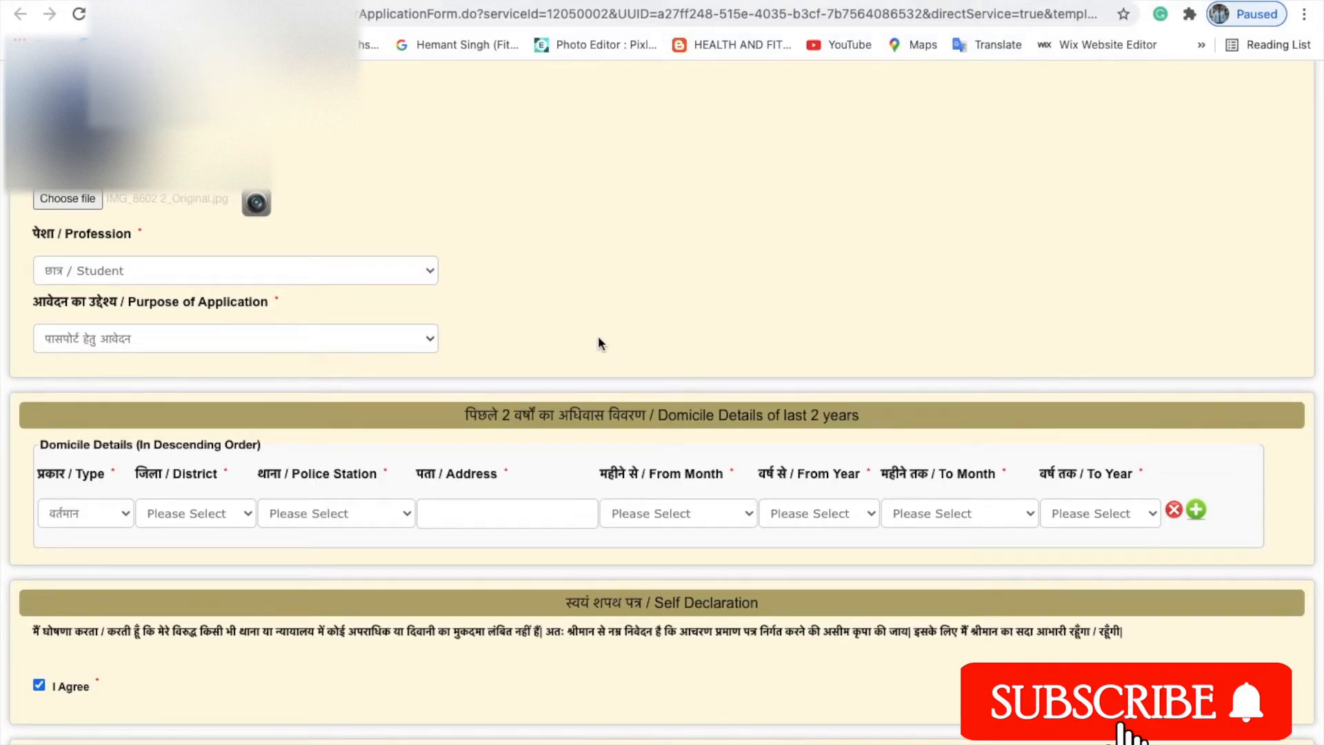
pyautogui.scroll(-1, 598, 338)
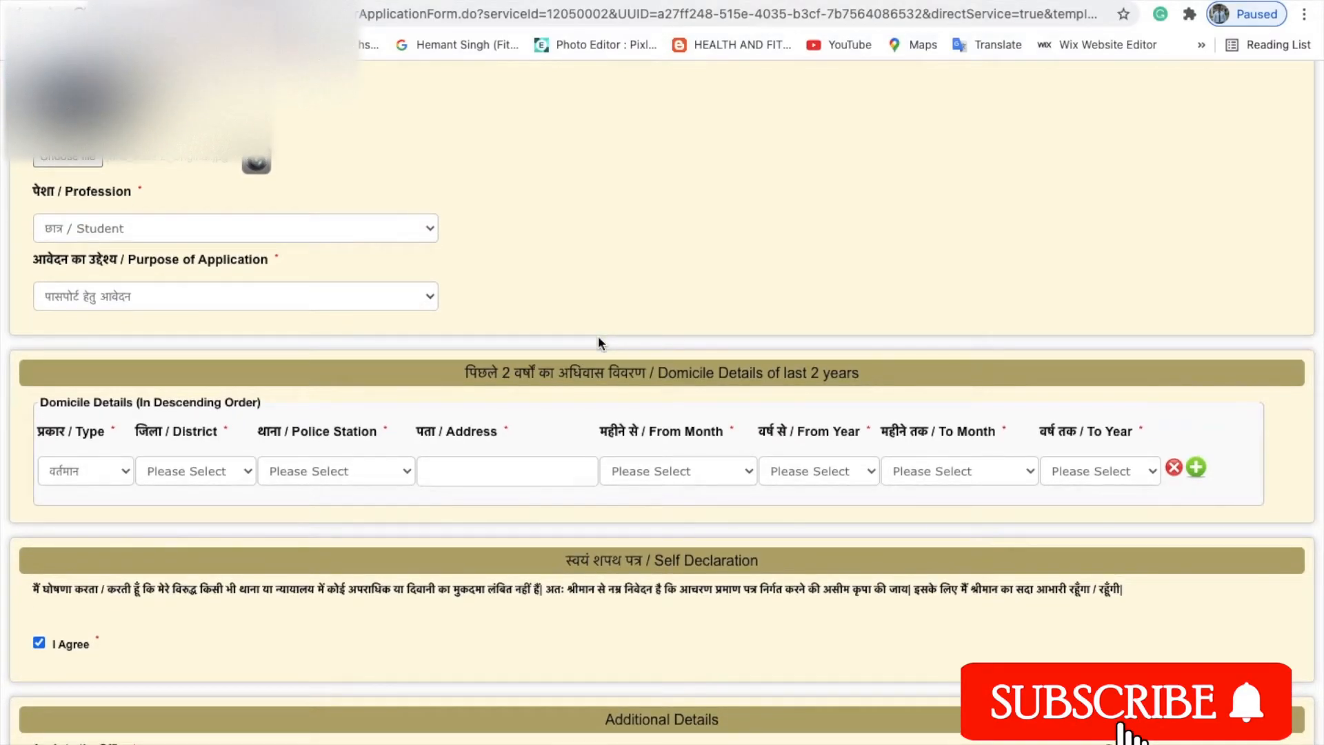
pyautogui.scroll(-1, 597, 343)
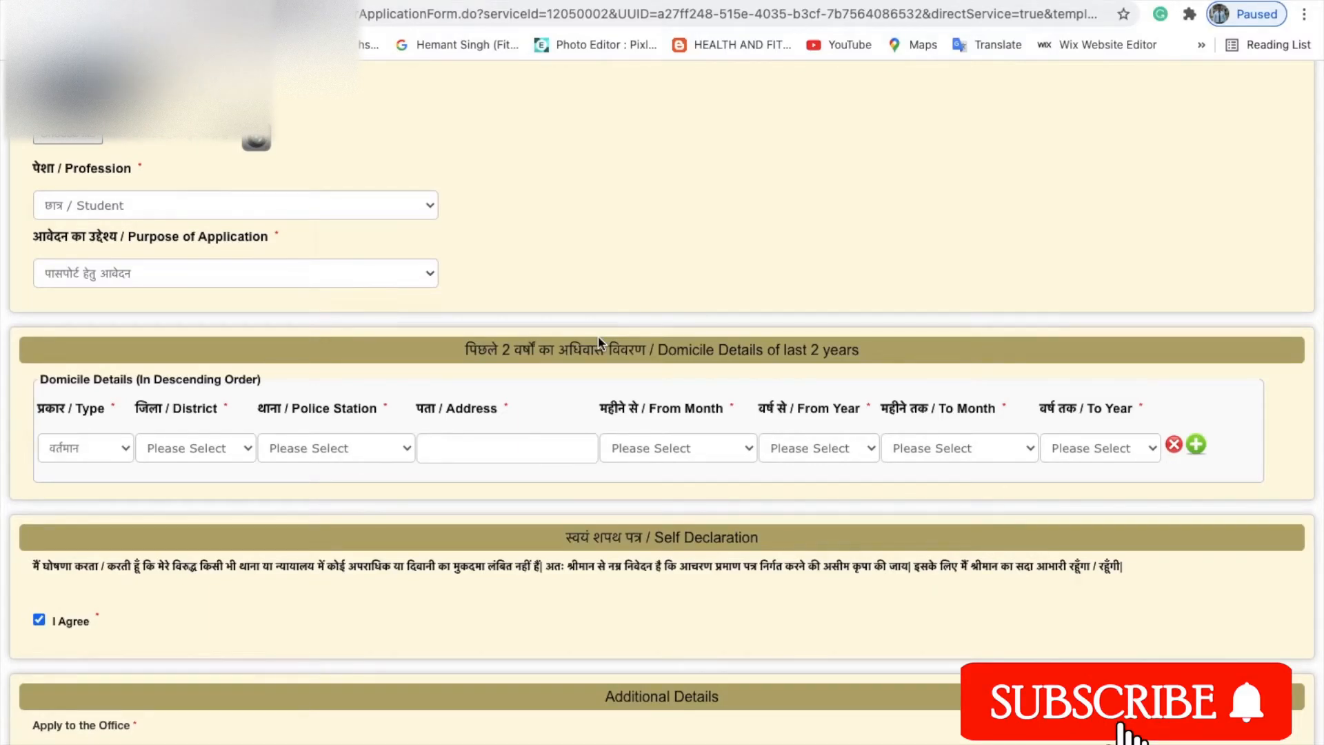
pyautogui.scroll(-2, 598, 341)
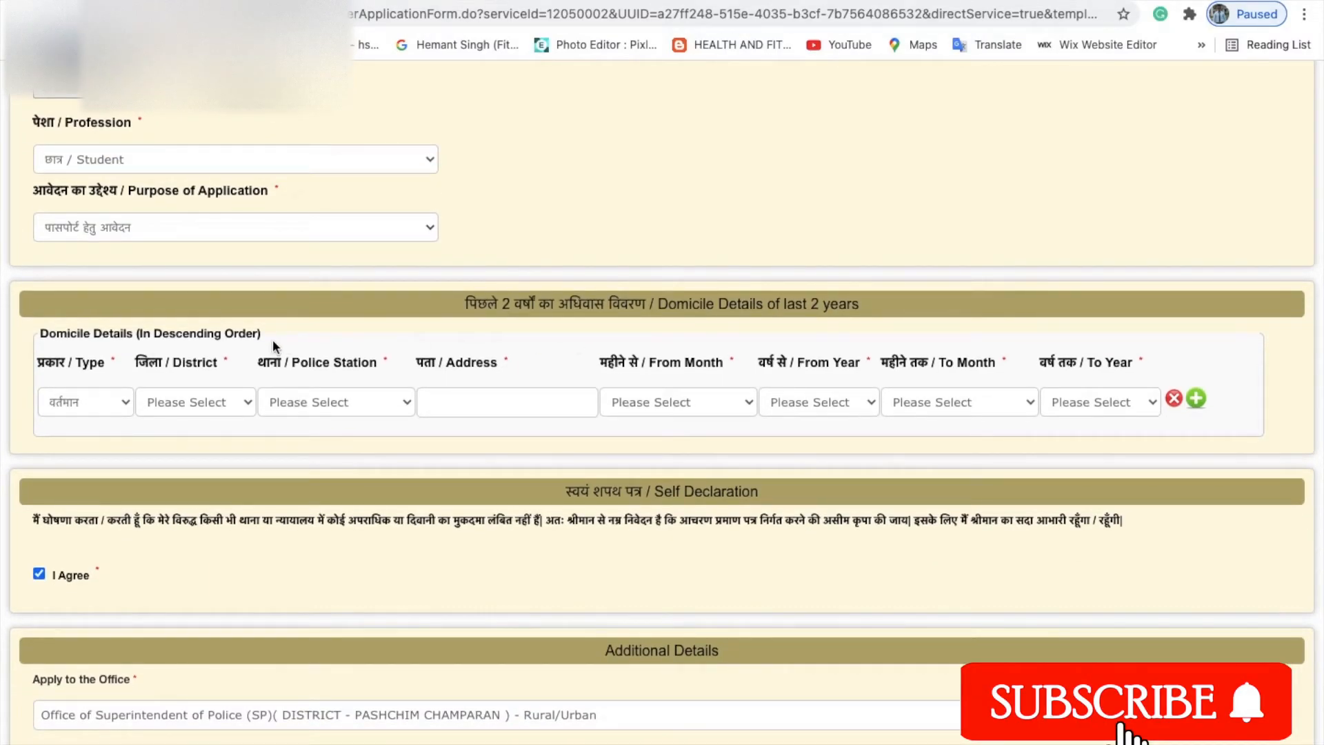
# Add a वर्तमान domicile row: PASCHIM CHAMPARAN district, Bairiya police station, and the applicant's full address.
pyautogui.click(127, 400)
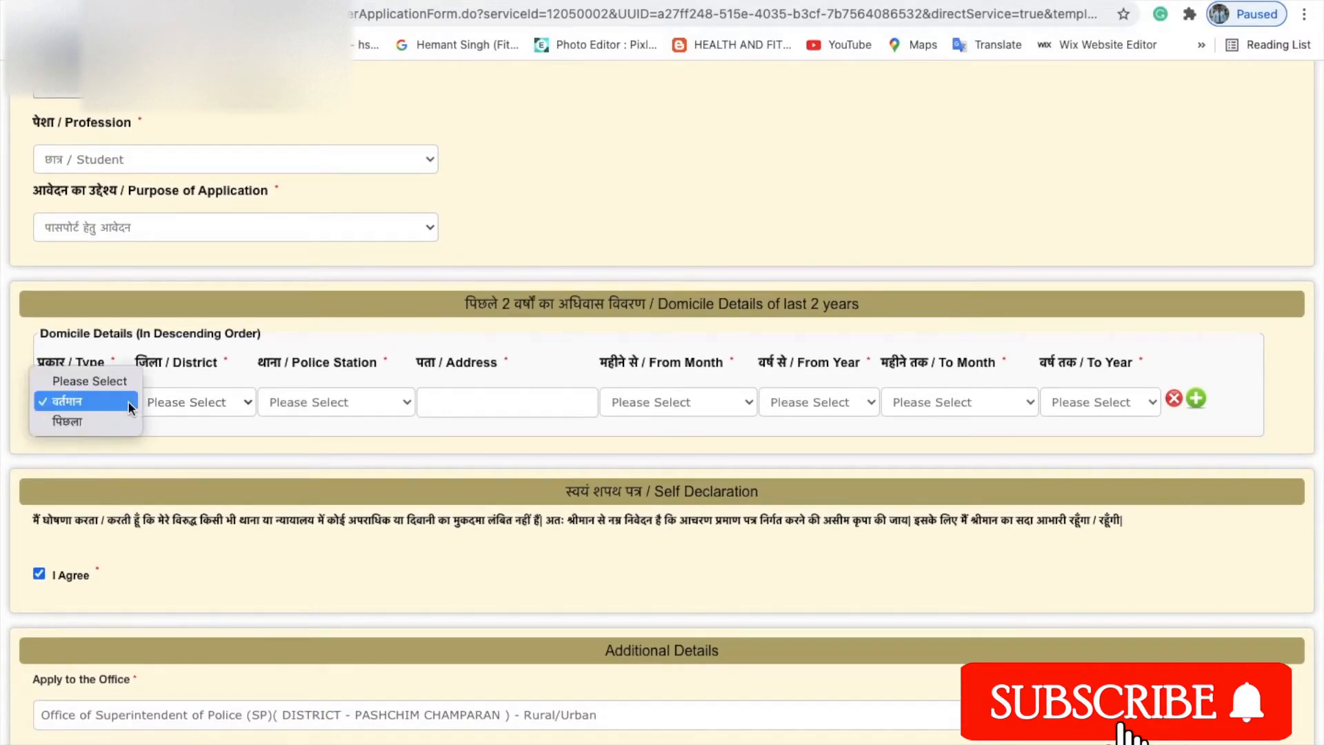
pyautogui.click(89, 404)
pyautogui.click(250, 402)
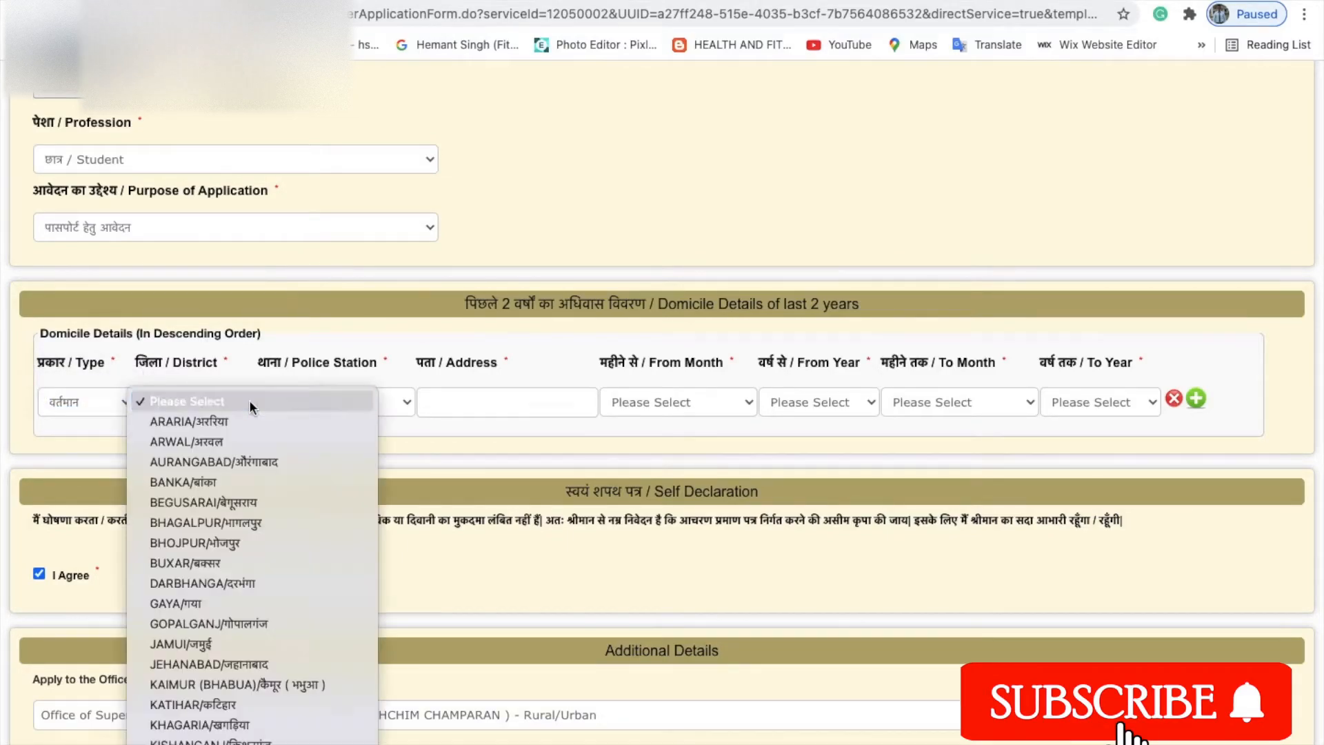
pyautogui.scroll(-2, 249, 555)
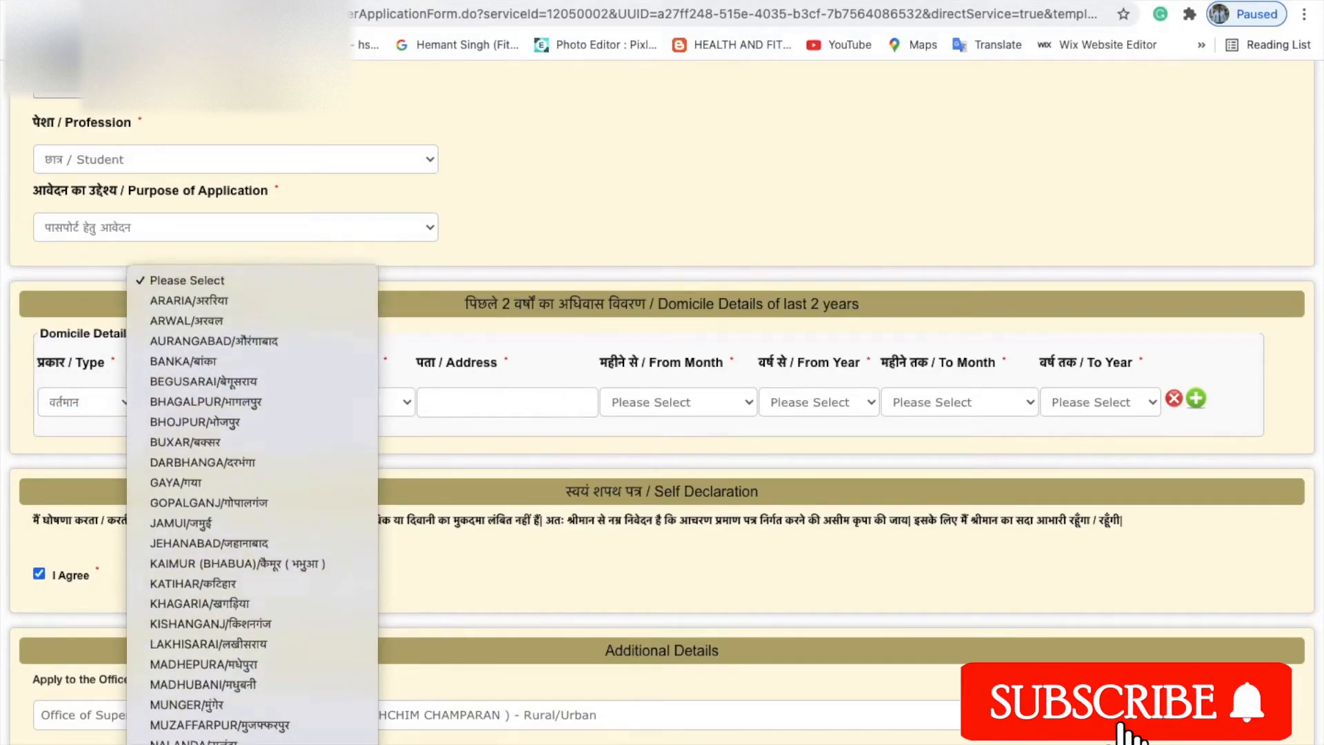
pyautogui.scroll(-3, 247, 620)
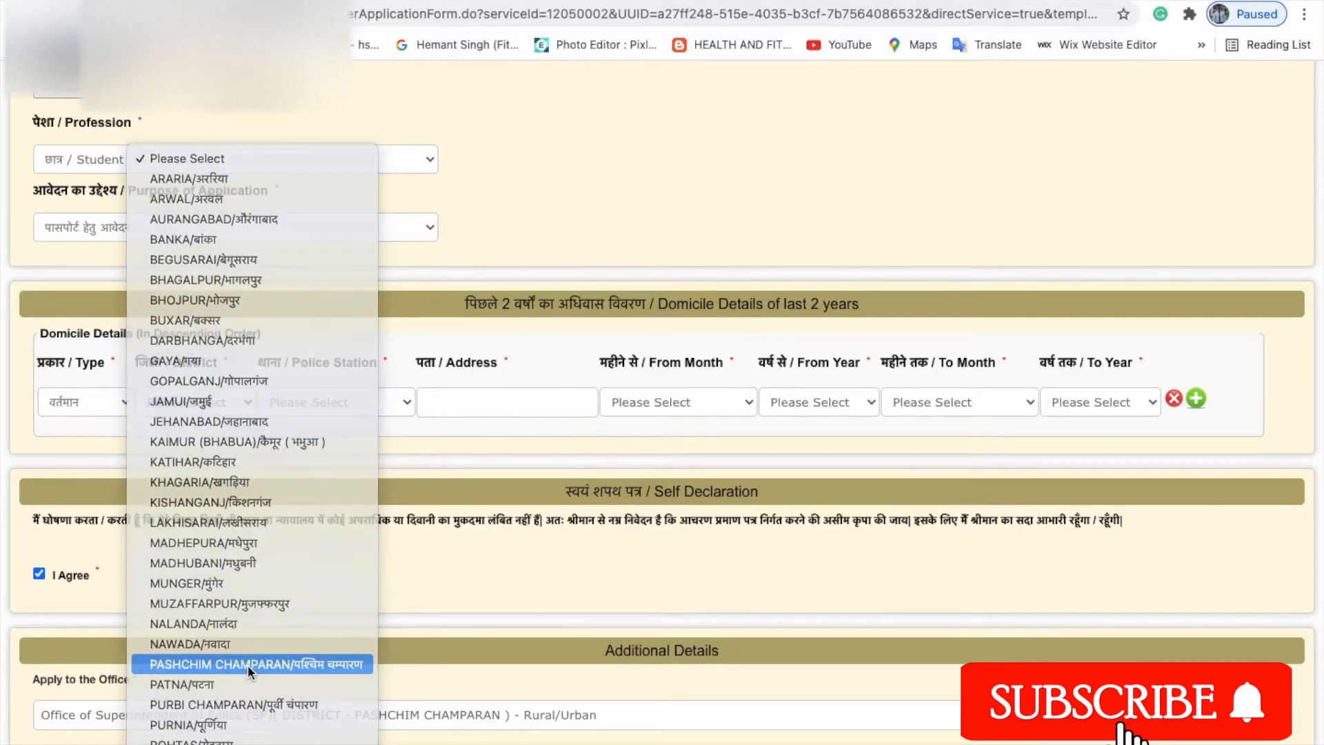
pyautogui.click(247, 664)
pyautogui.click(409, 400)
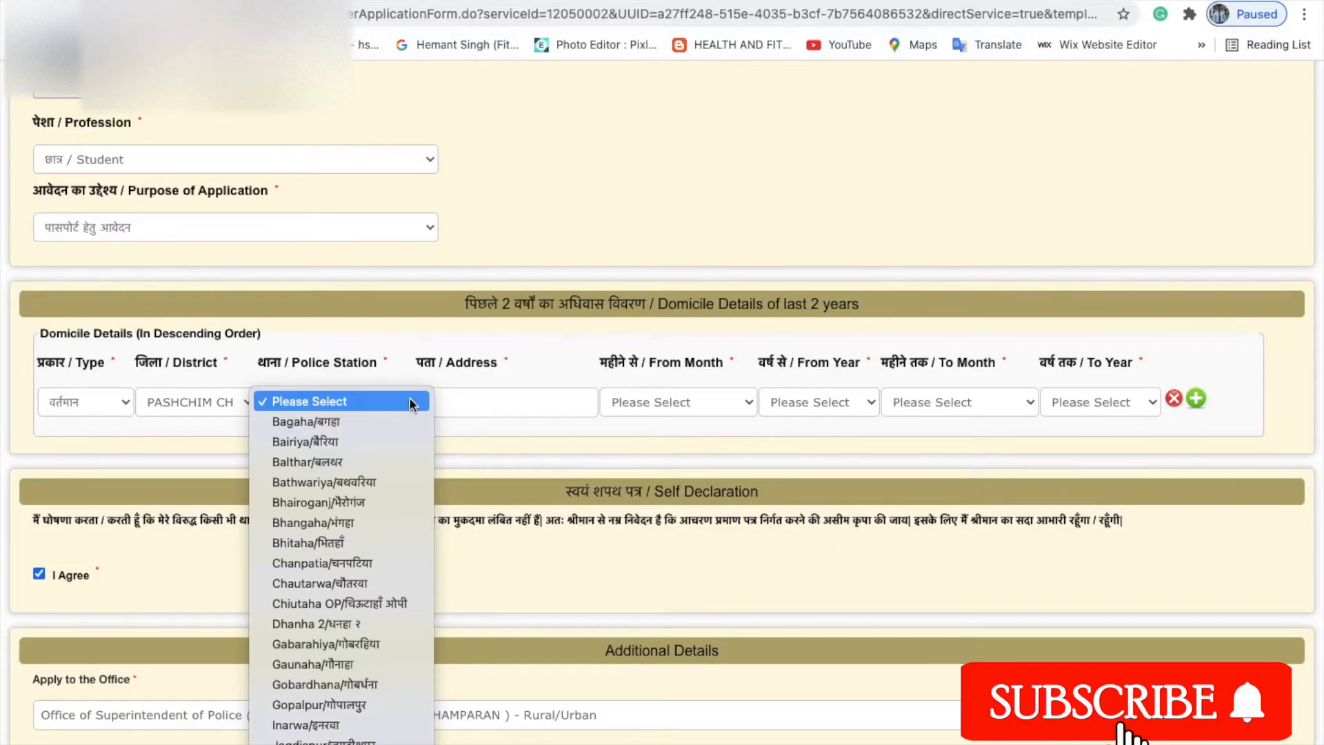
pyautogui.click(346, 440)
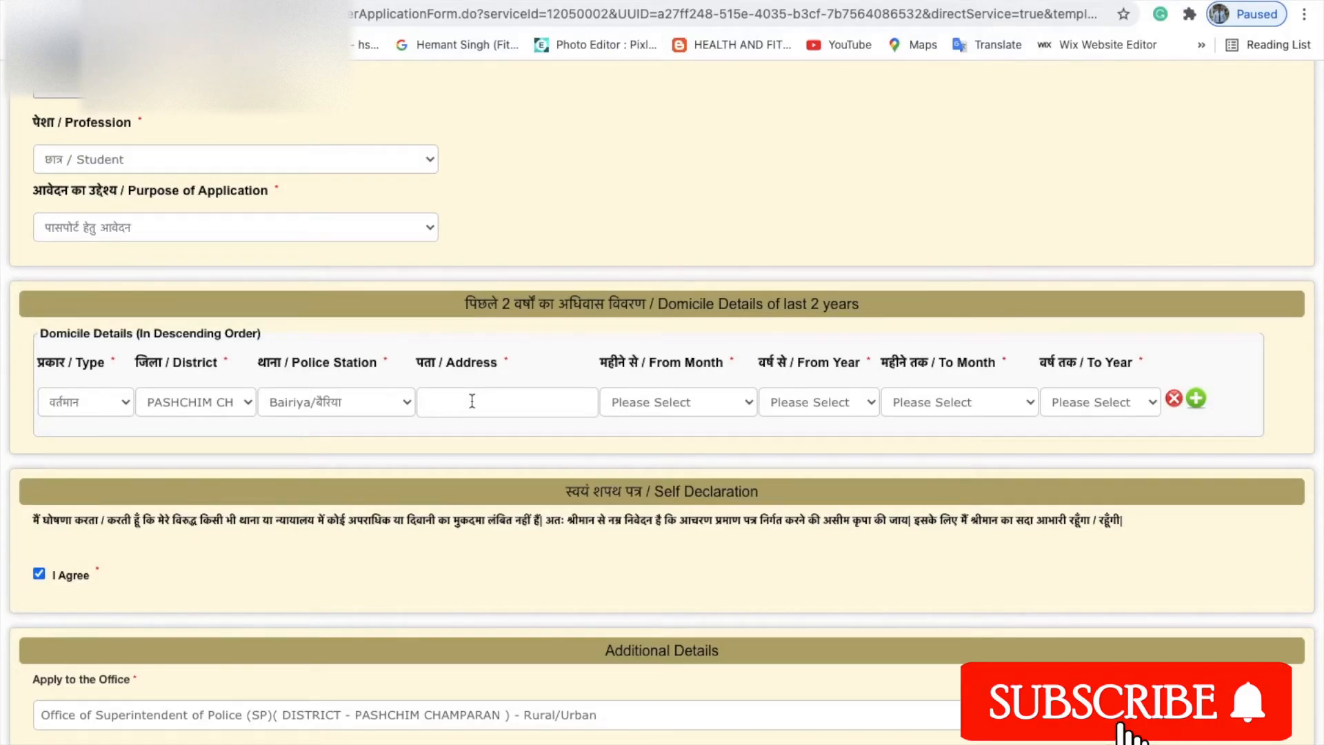
pyautogui.write('S/')
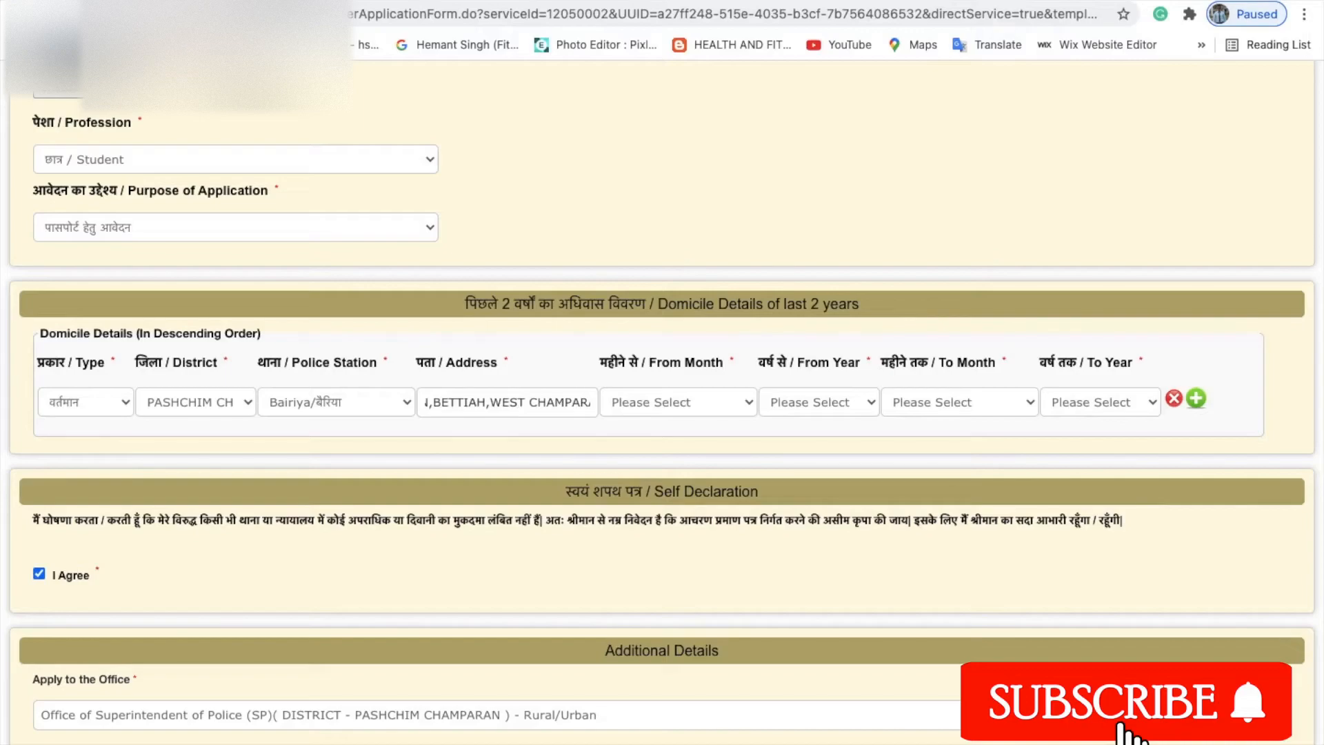
pyautogui.write('AN')
pyautogui.write(',BIHAR')
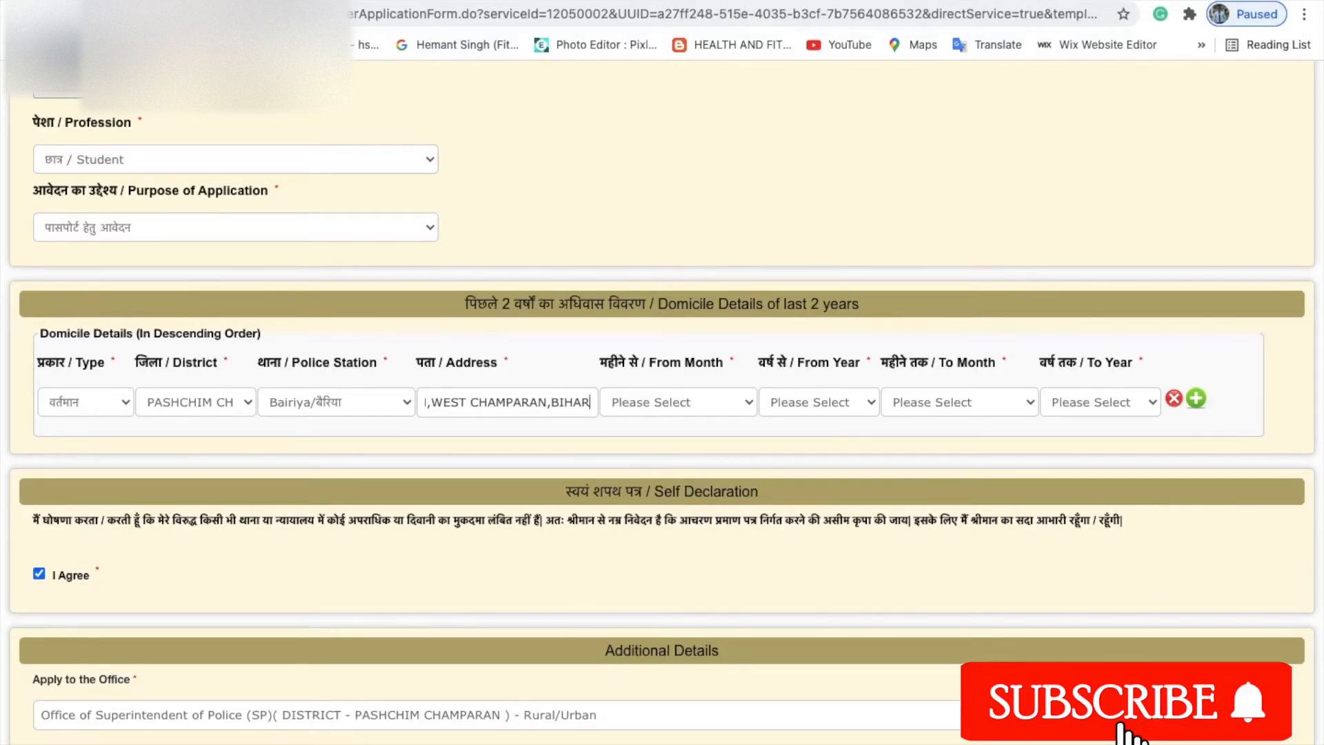
pyautogui.write(' -')
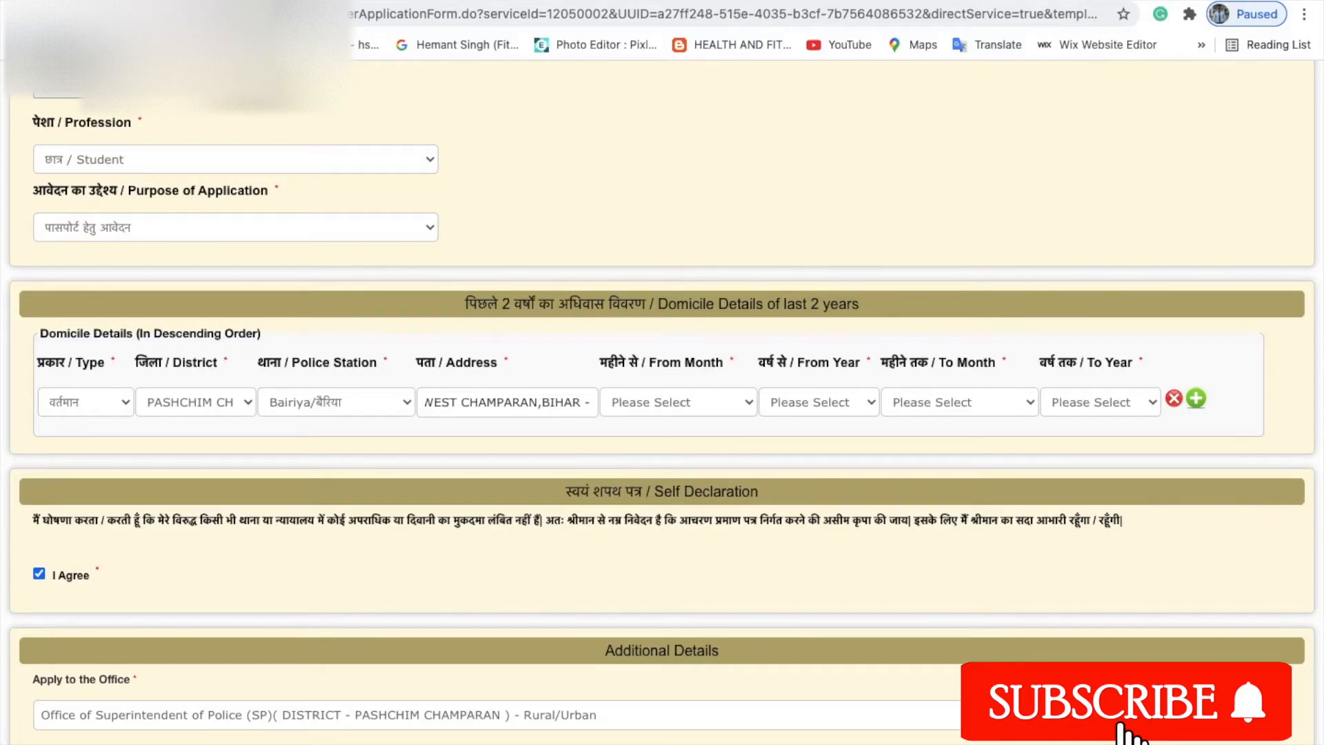
pyautogui.write('845438')
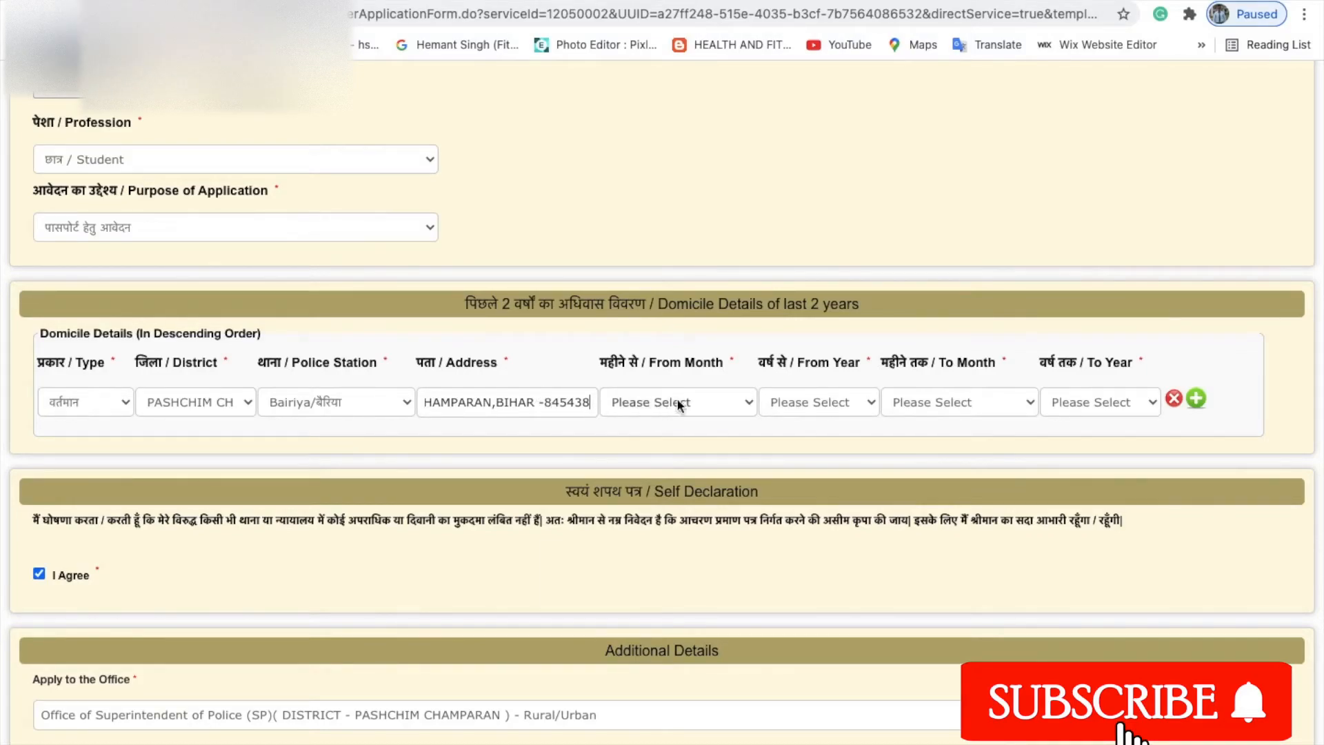
# Set the domicile period from जनवरी 2019 to अगस्त 2021.
pyautogui.click(751, 400)
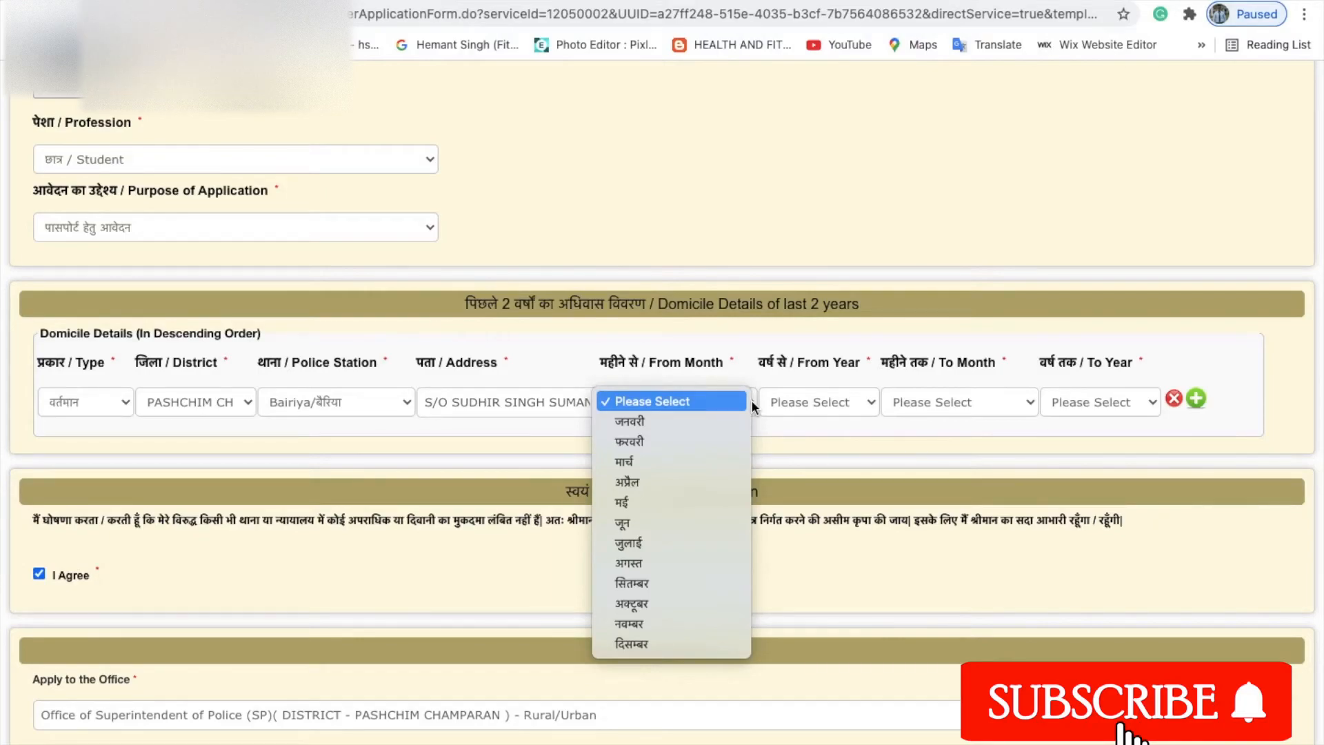
pyautogui.click(702, 423)
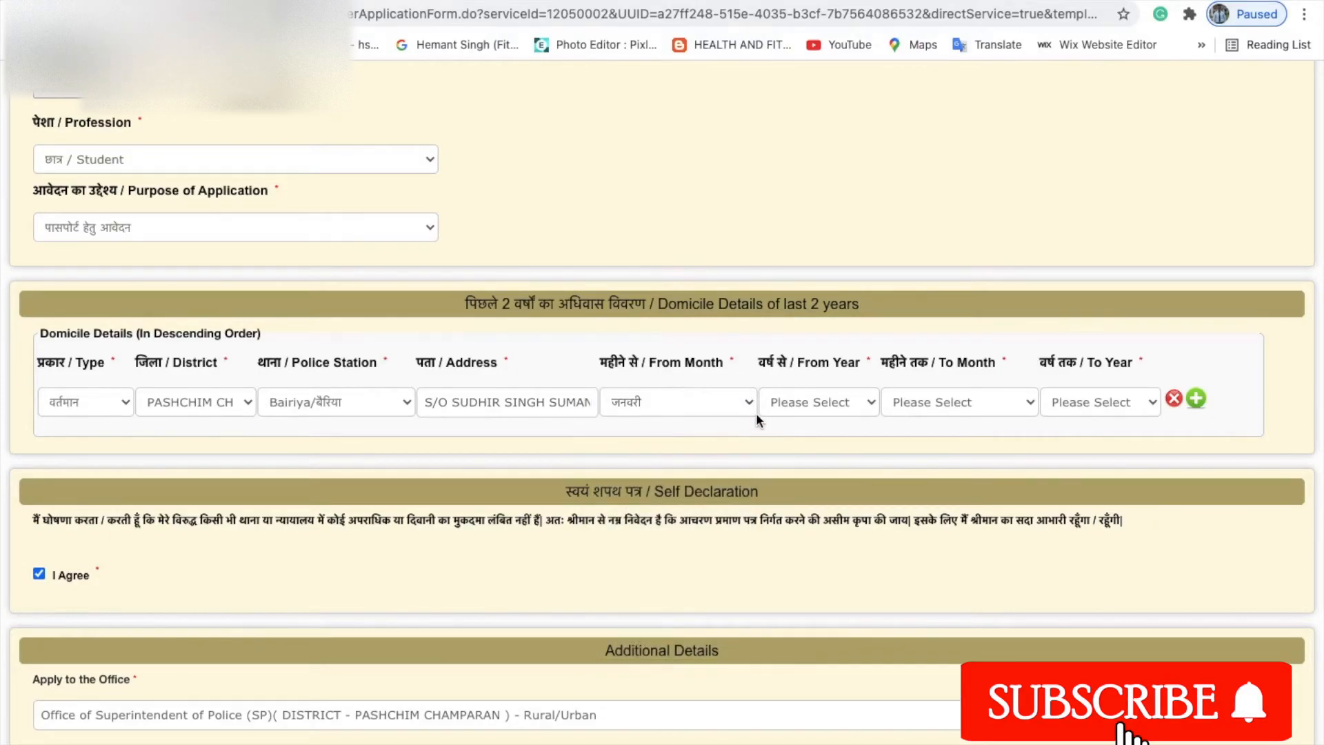
pyautogui.click(839, 399)
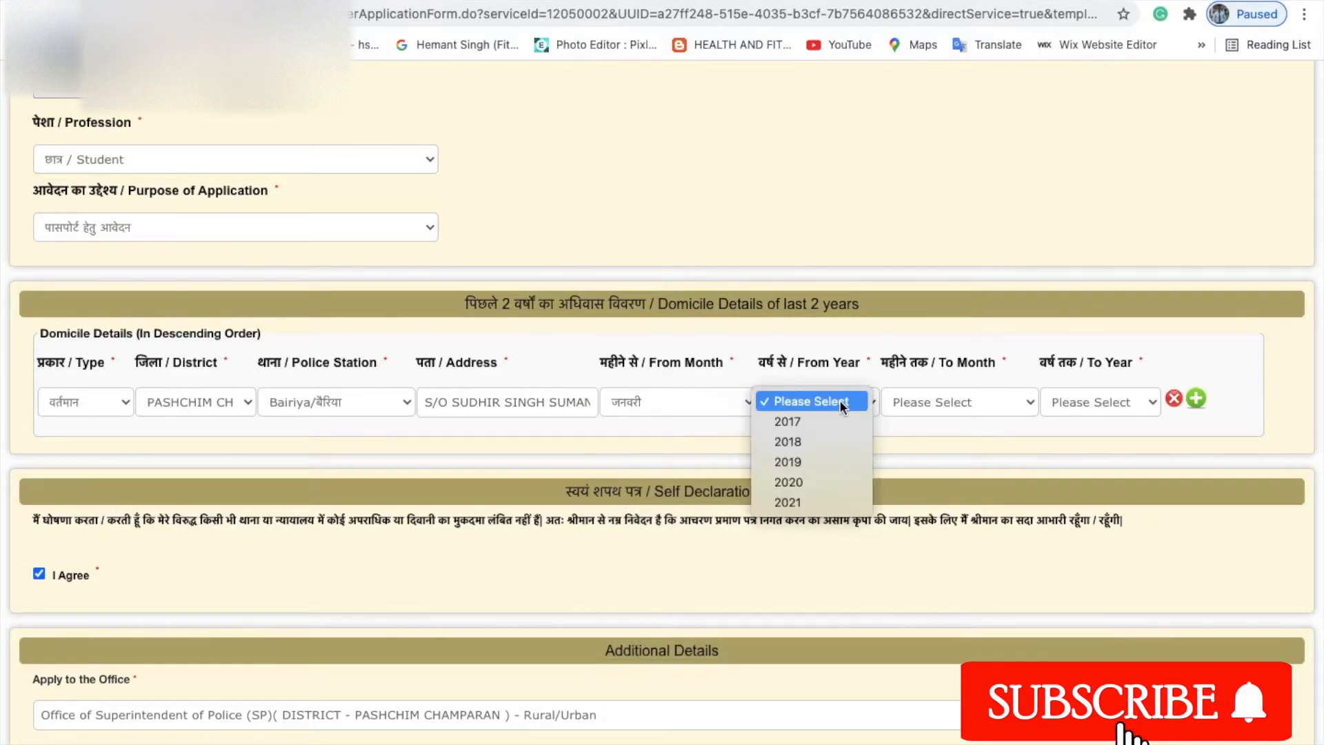
pyautogui.click(804, 463)
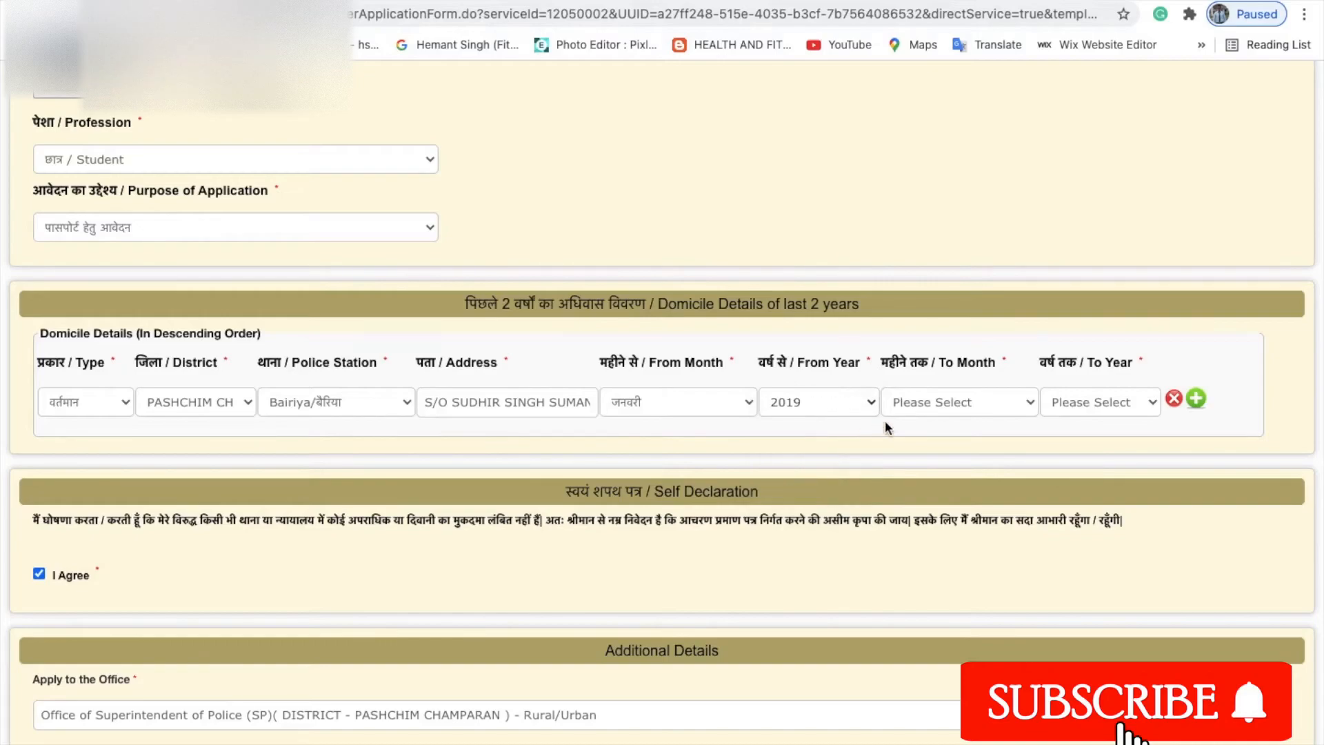
pyautogui.click(986, 405)
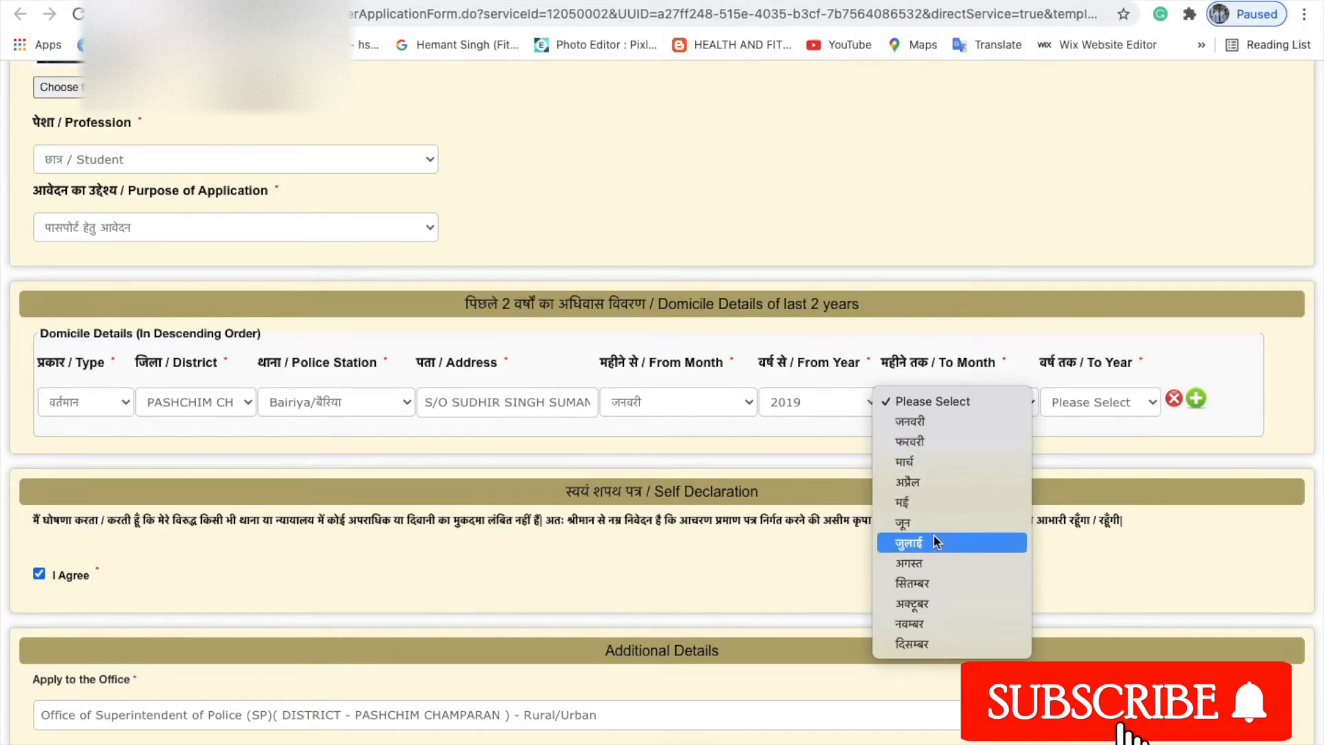
pyautogui.click(929, 562)
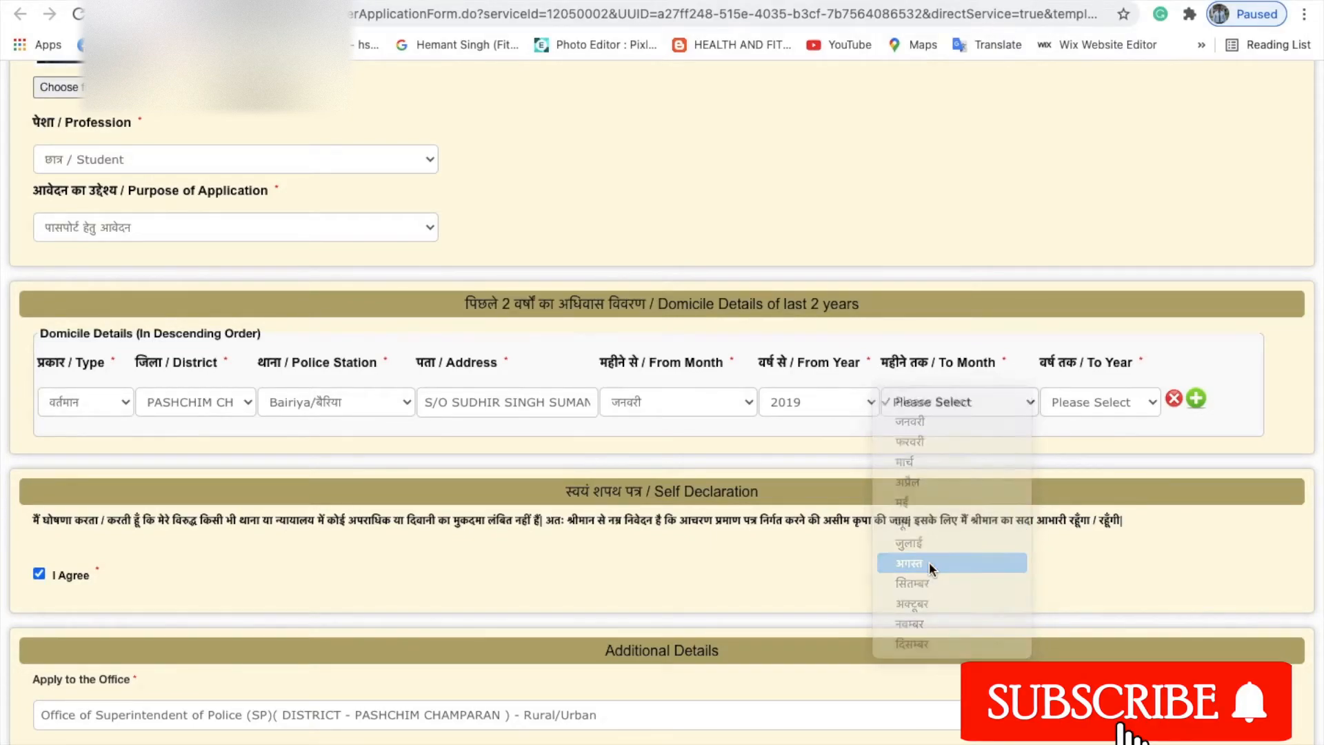
pyautogui.click(1113, 400)
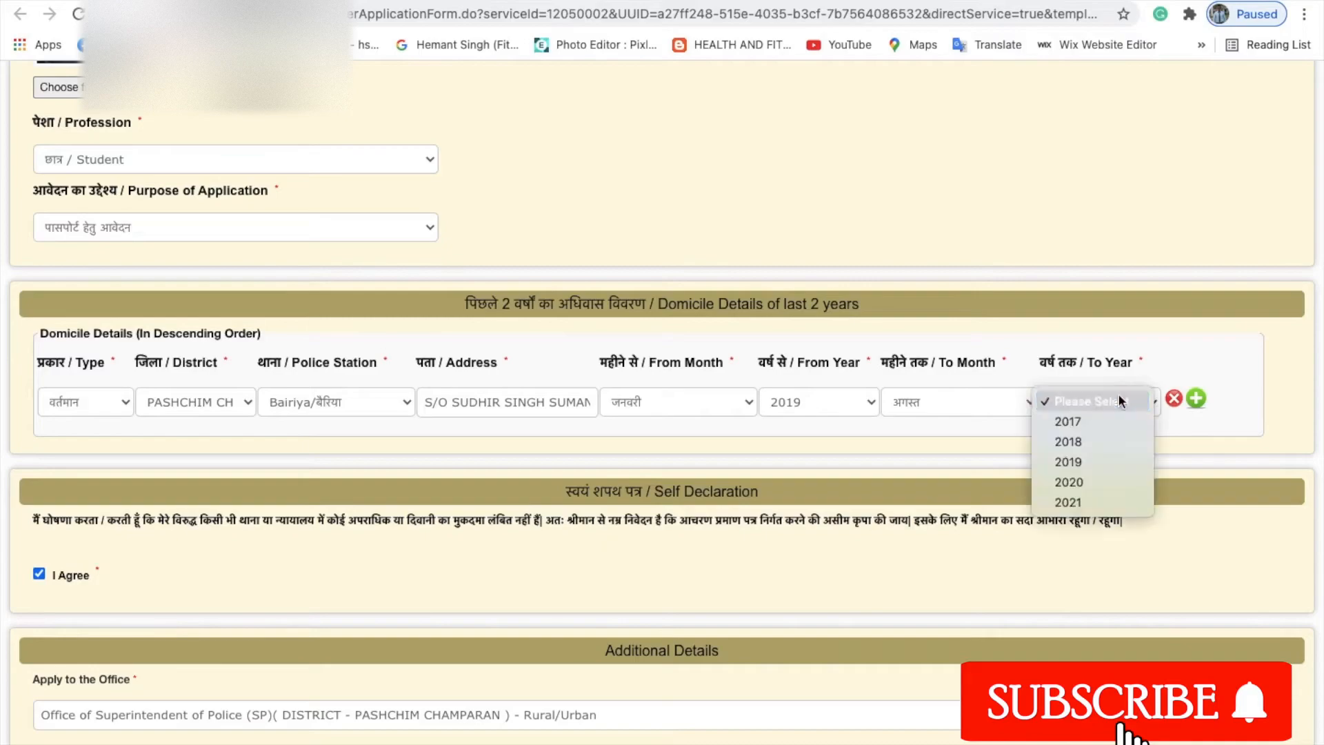
pyautogui.click(1078, 502)
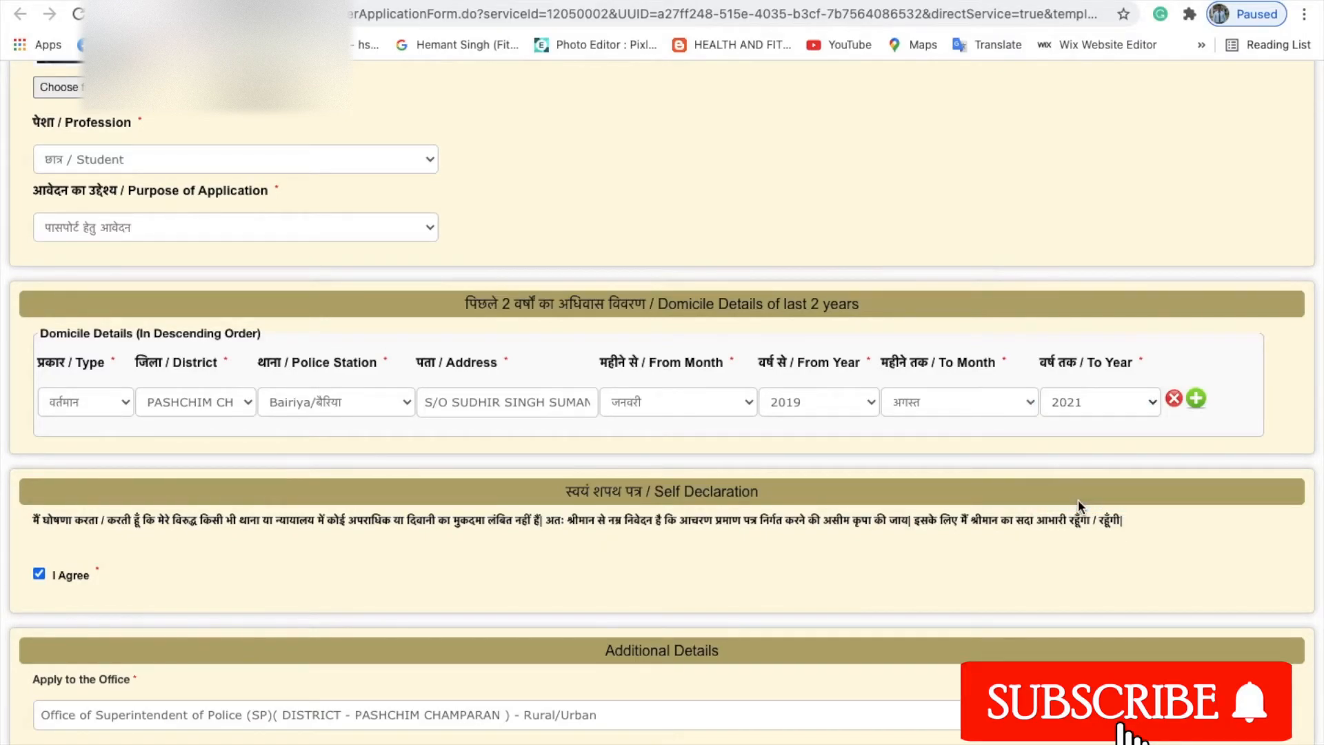
pyautogui.scroll(-3, 1078, 499)
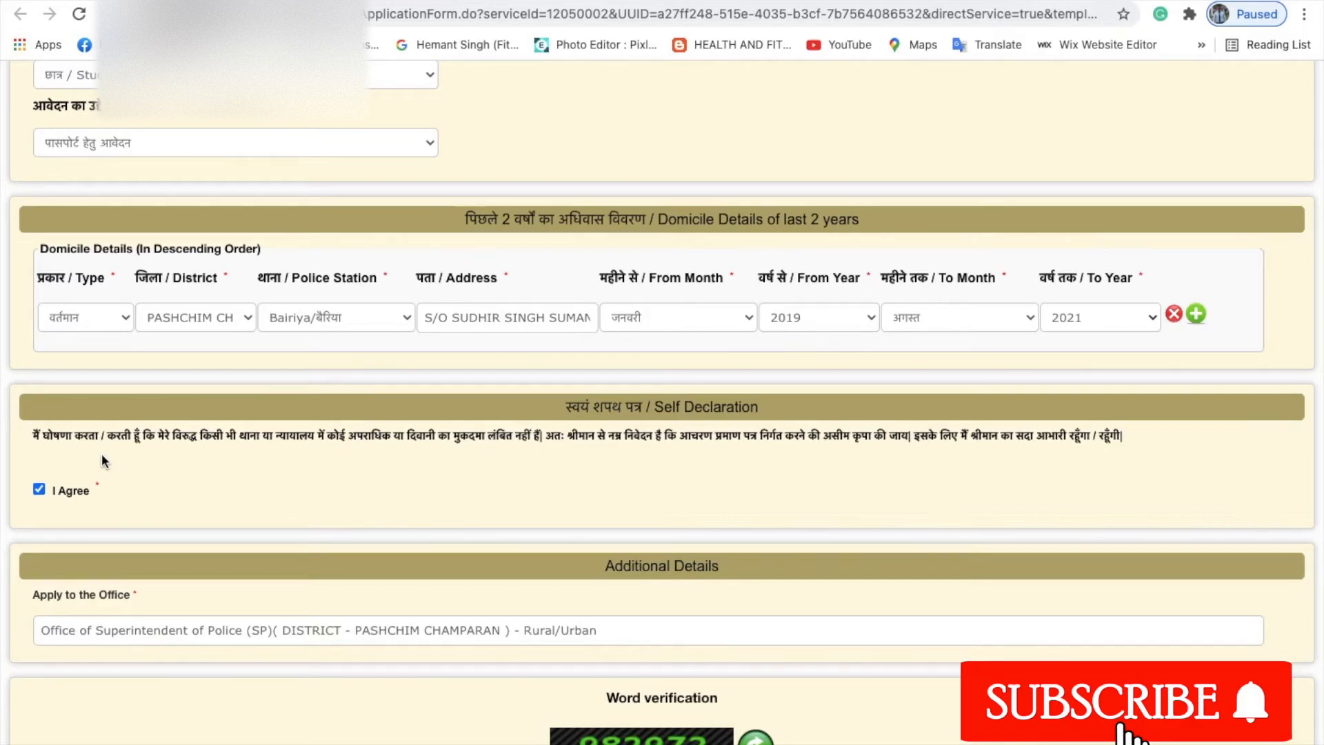
# Enter the characters shown in the word-verification image and submit the form for preview.
pyautogui.scroll(-2, 102, 461)
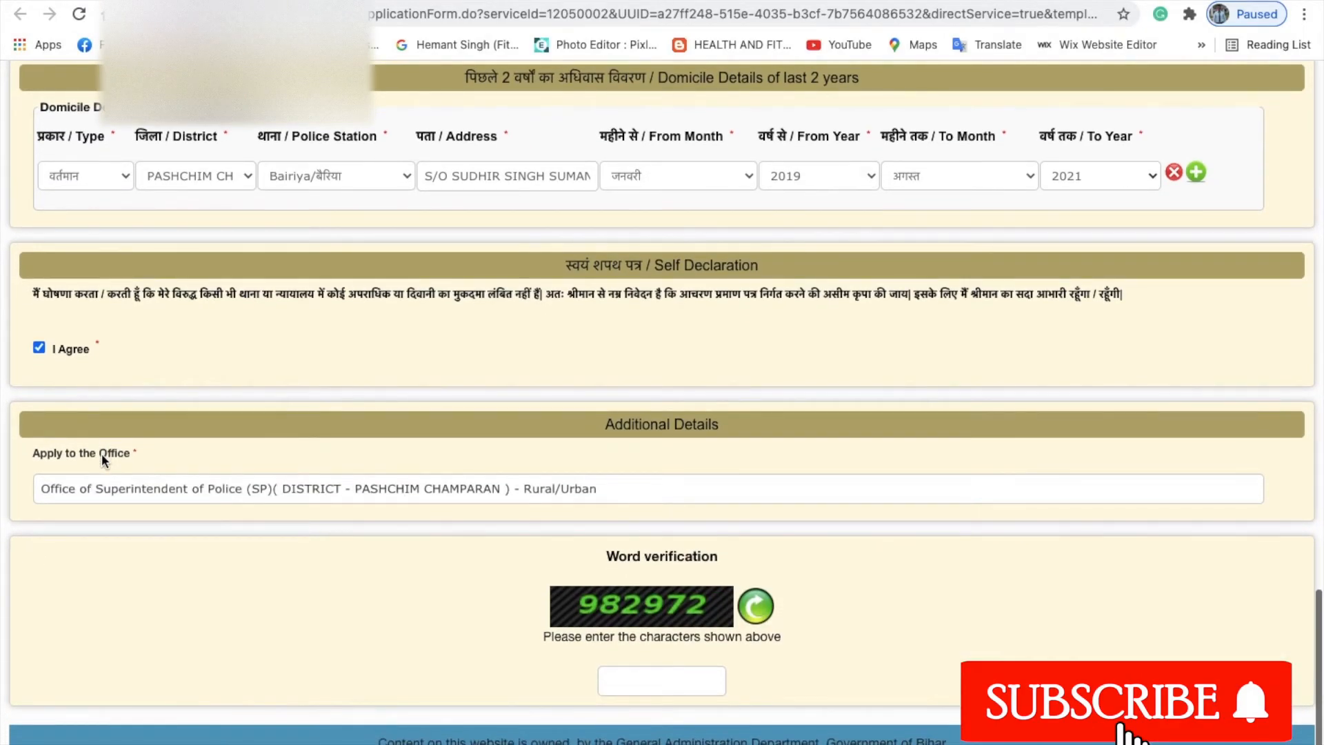
pyautogui.scroll(-1, 102, 453)
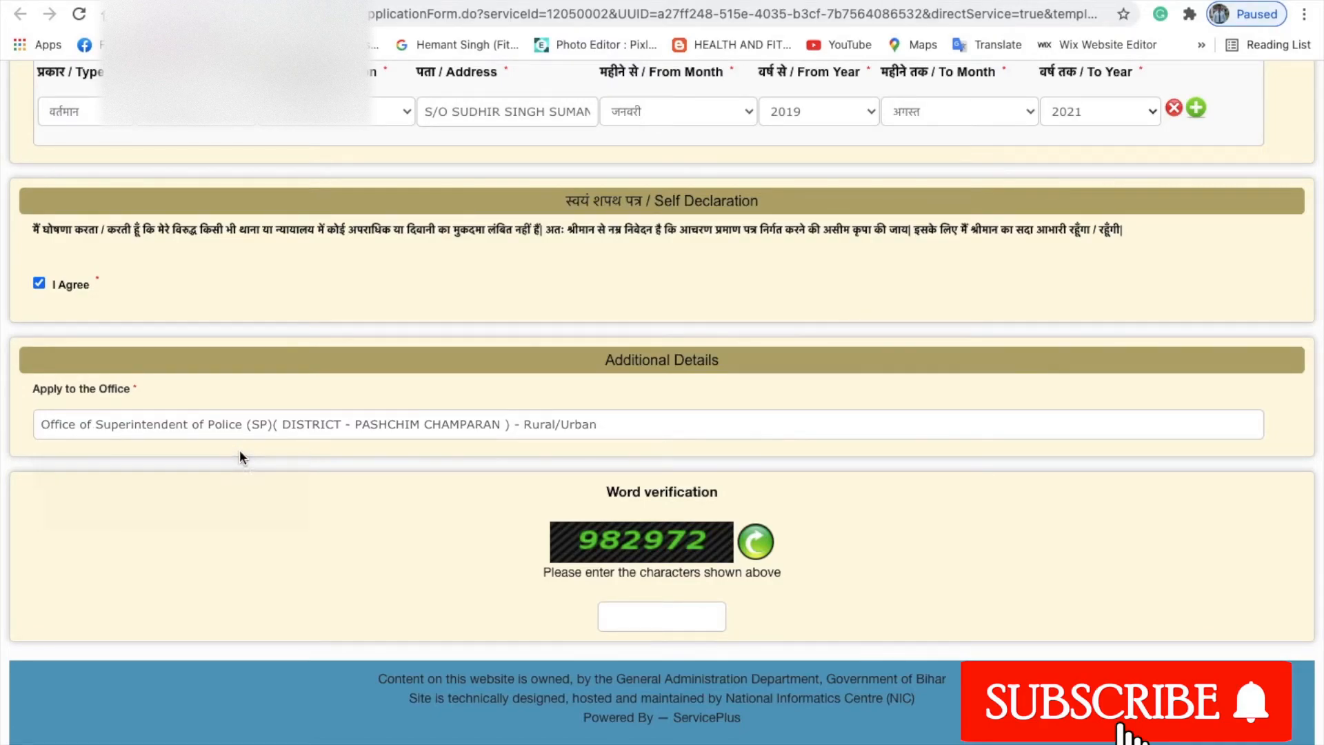
pyautogui.scroll(-2, 510, 535)
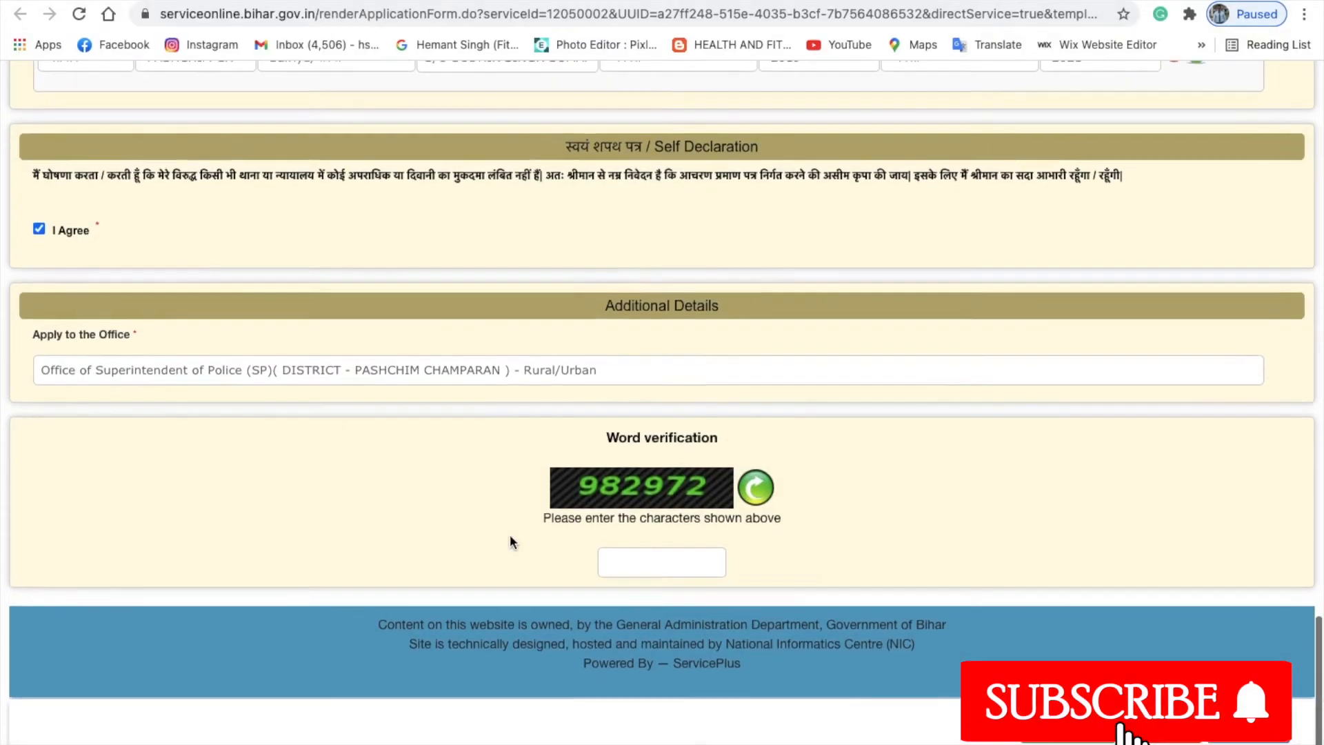
pyautogui.click(667, 569)
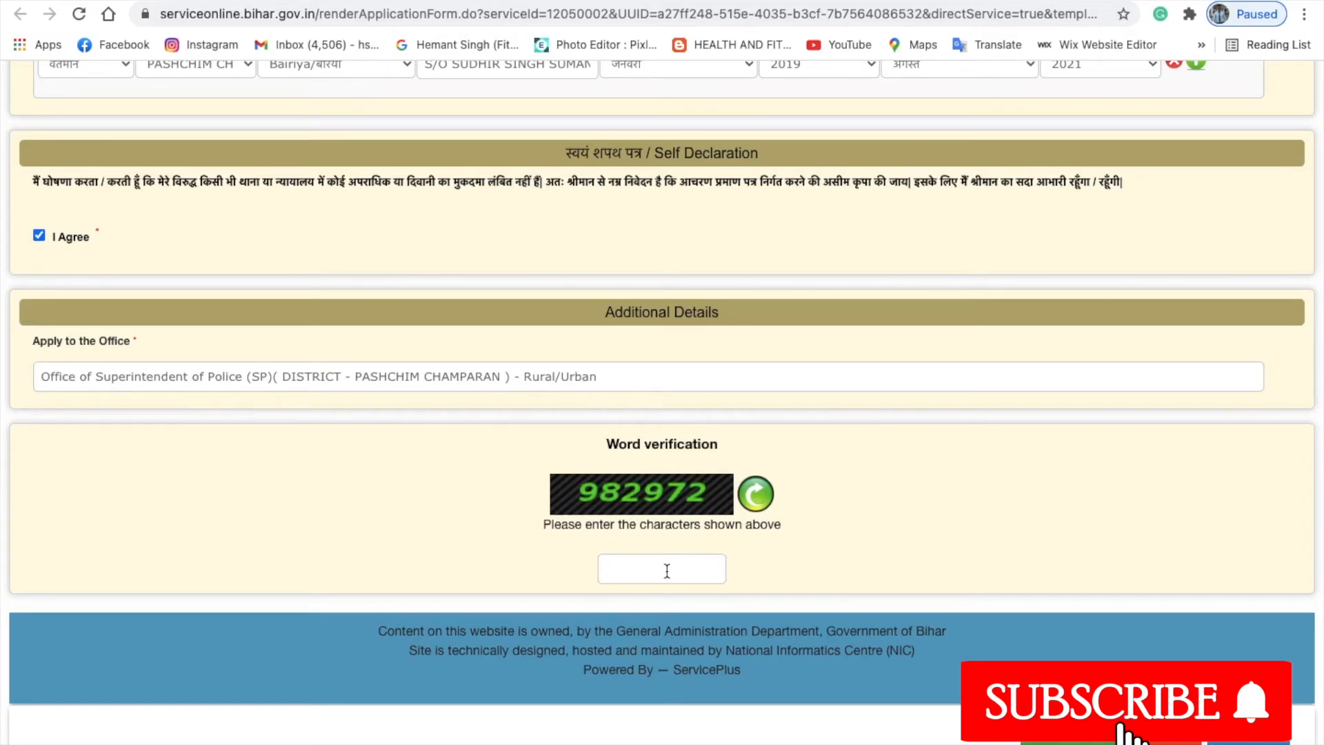
pyautogui.write('9829')
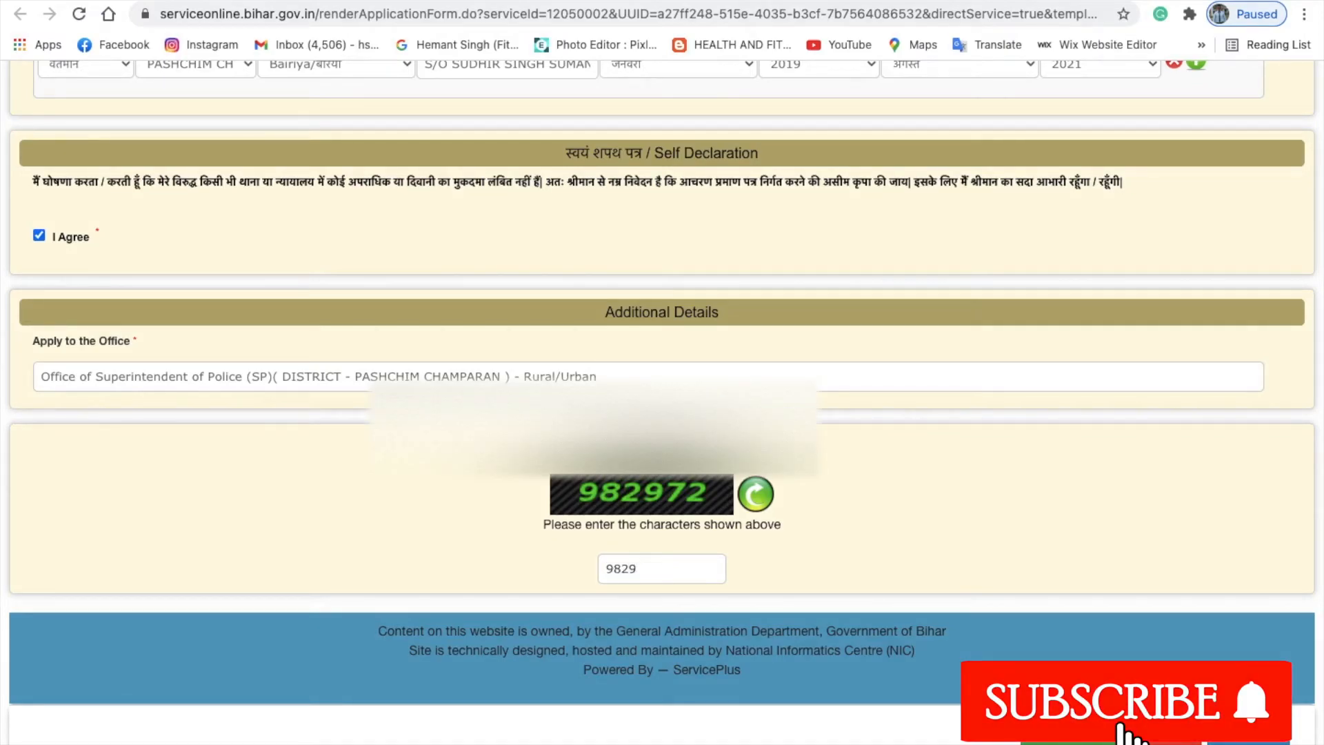
pyautogui.write('72')
pyautogui.press('Return')
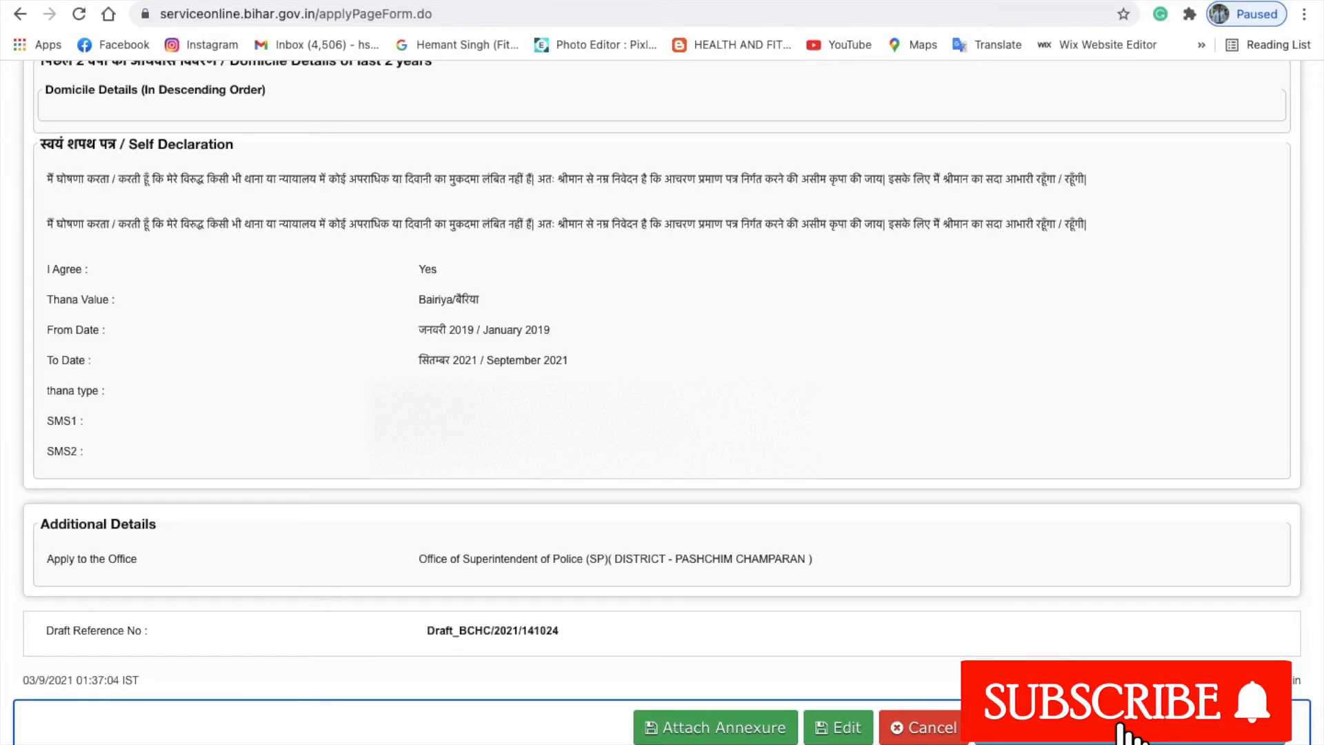
# Continue from the draft preview to the Attach Annexure page.
pyautogui.click(723, 732)
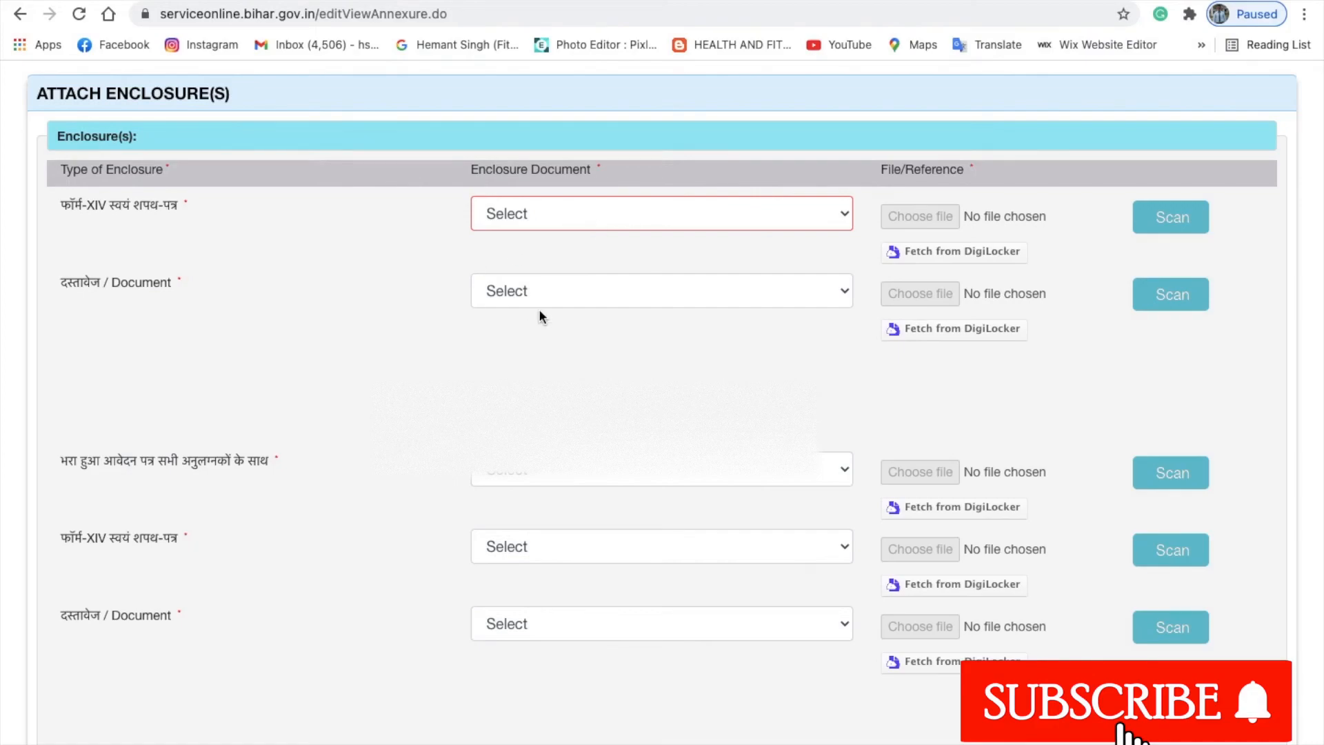
pyautogui.click(689, 302)
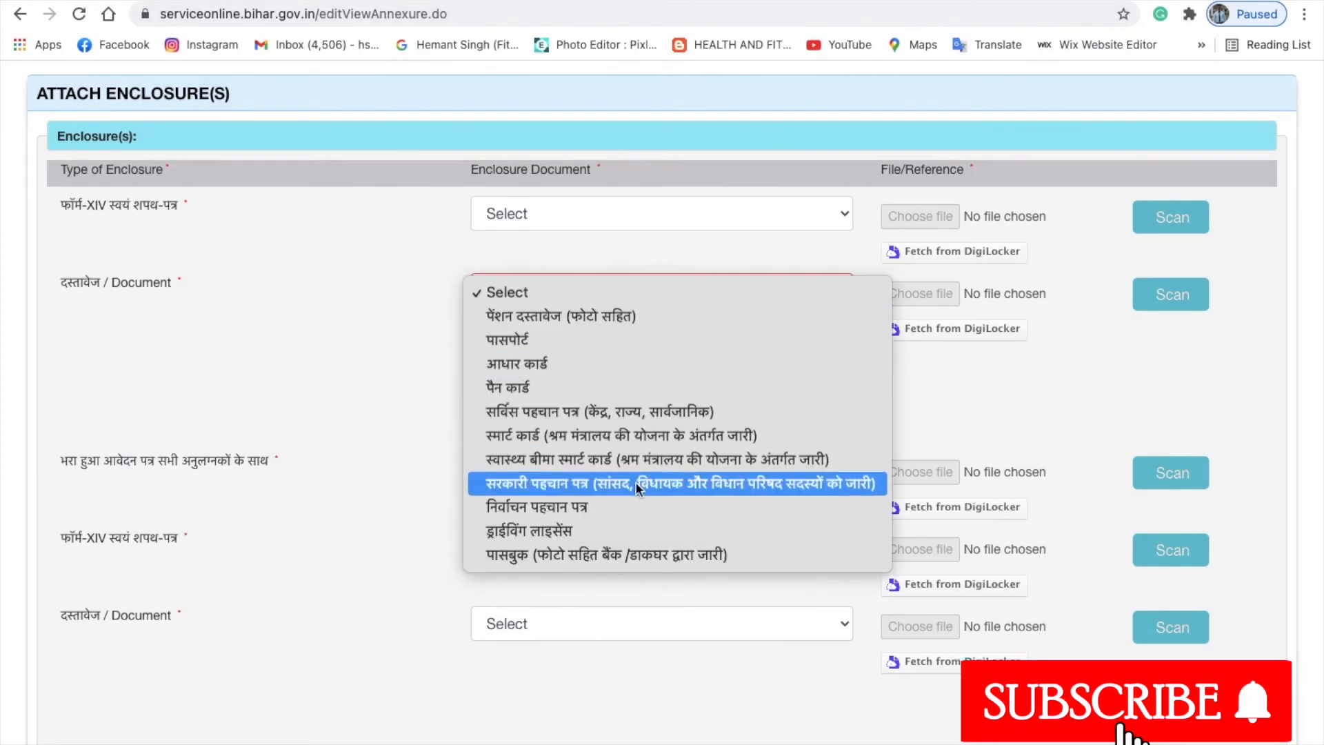
pyautogui.click(412, 308)
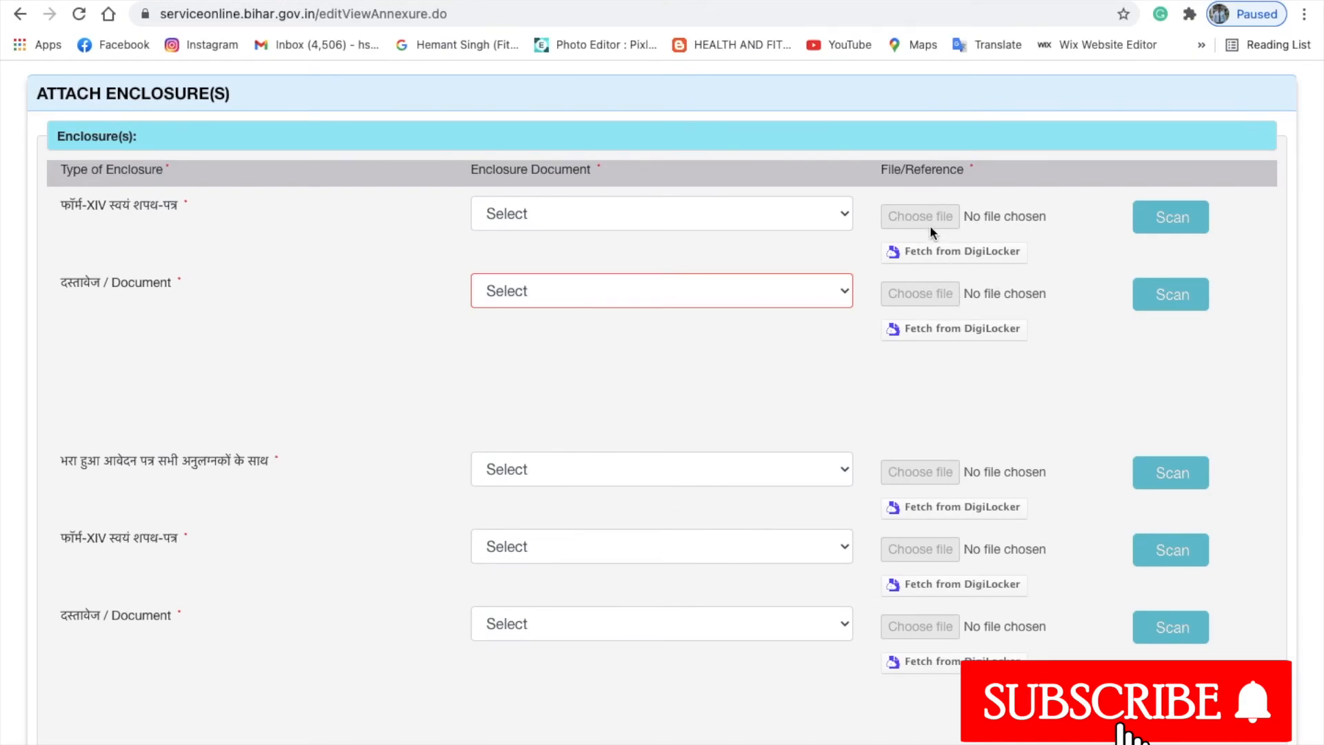
pyautogui.scroll(-2, 471, 395)
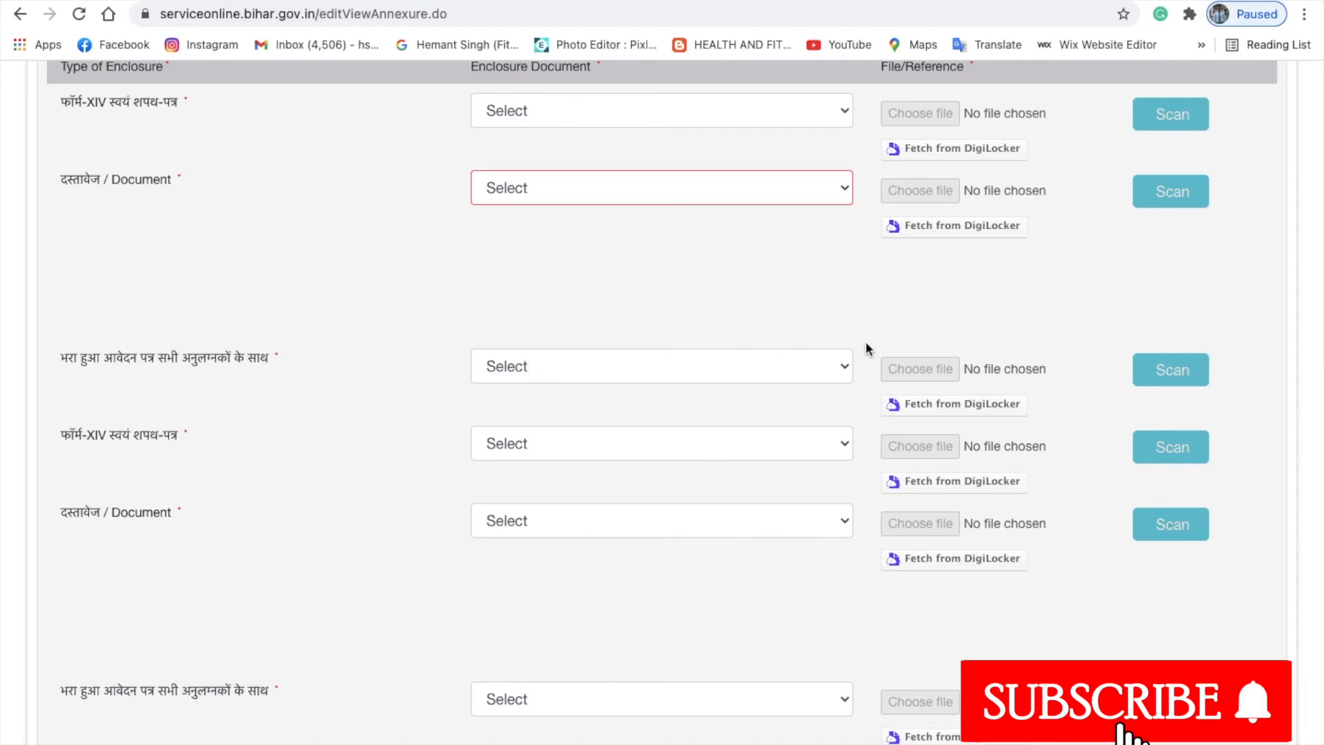
pyautogui.scroll(-3, 430, 317)
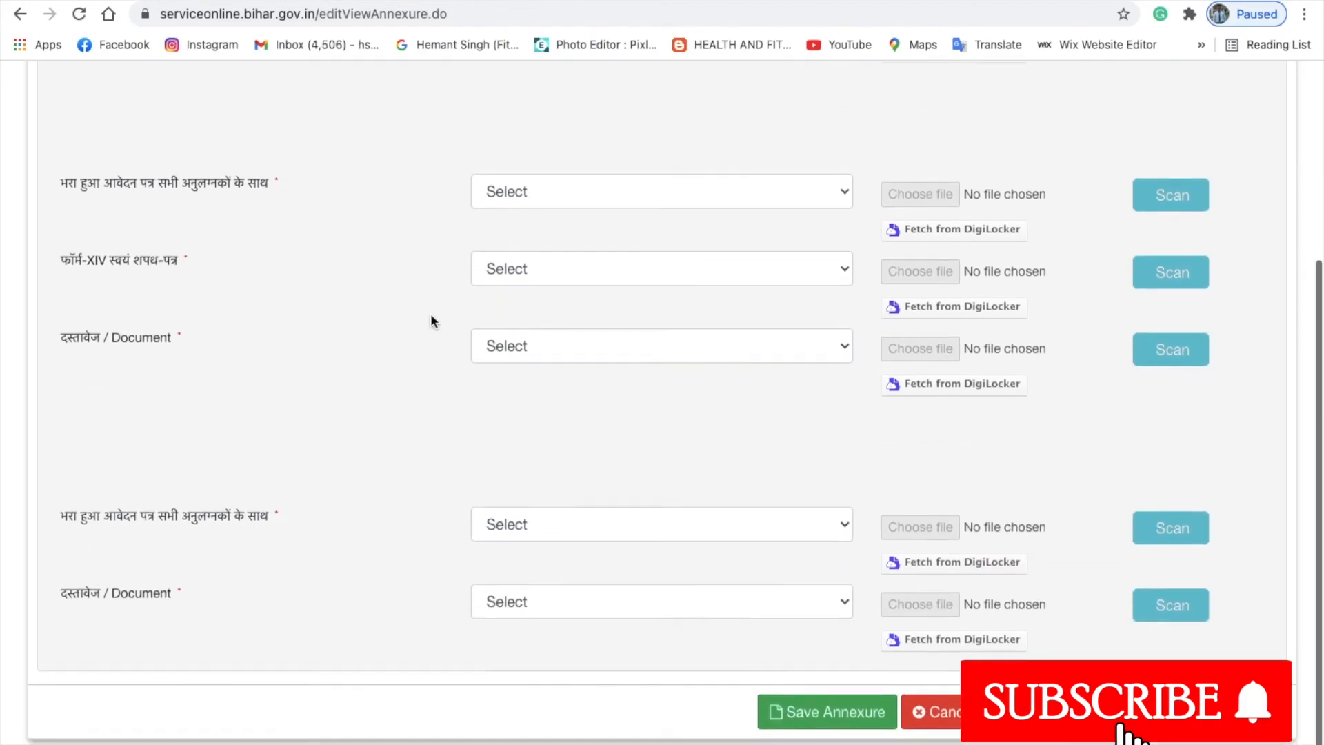